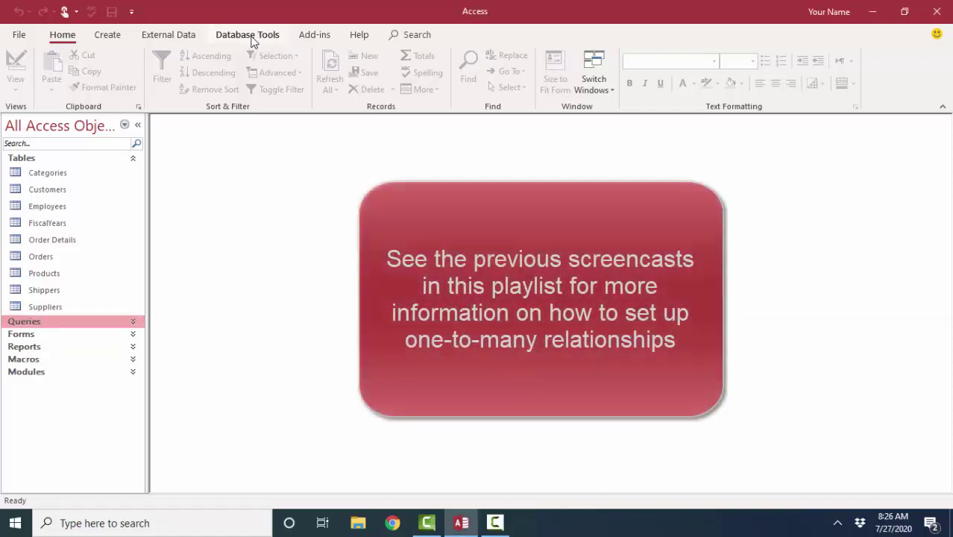
Open the Relationships diagram maximized, review it, then close it
{"action": "left_click", "coordinate": [249, 35]}
{"action": "left_click", "coordinate": [166, 78]}
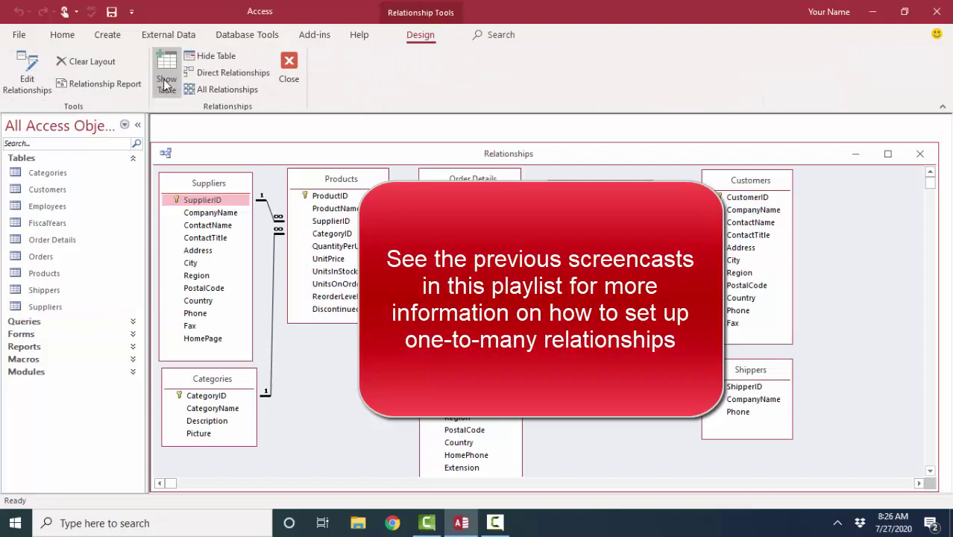
{"action": "left_click", "coordinate": [888, 154]}
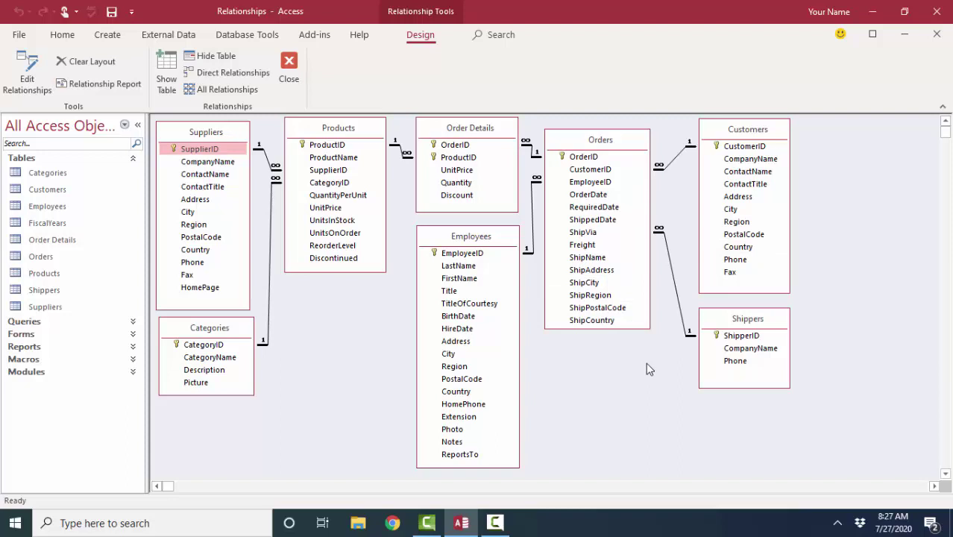
{"action": "left_click", "coordinate": [288, 67]}
{"action": "left_click", "coordinate": [108, 34]}
Start a new query design with the Employees and Customers tables and maximize its window
{"action": "left_click", "coordinate": [207, 82]}
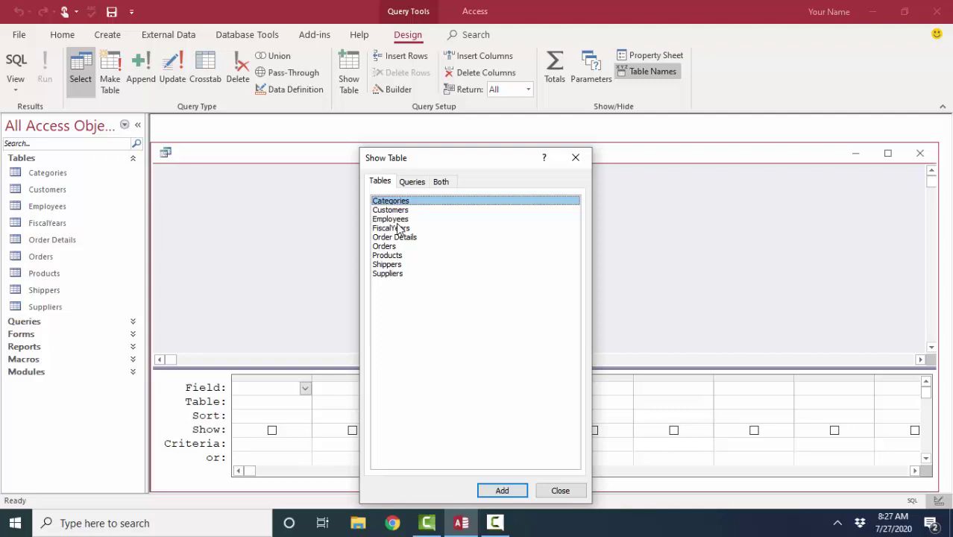
{"action": "double_click", "coordinate": [402, 221]}
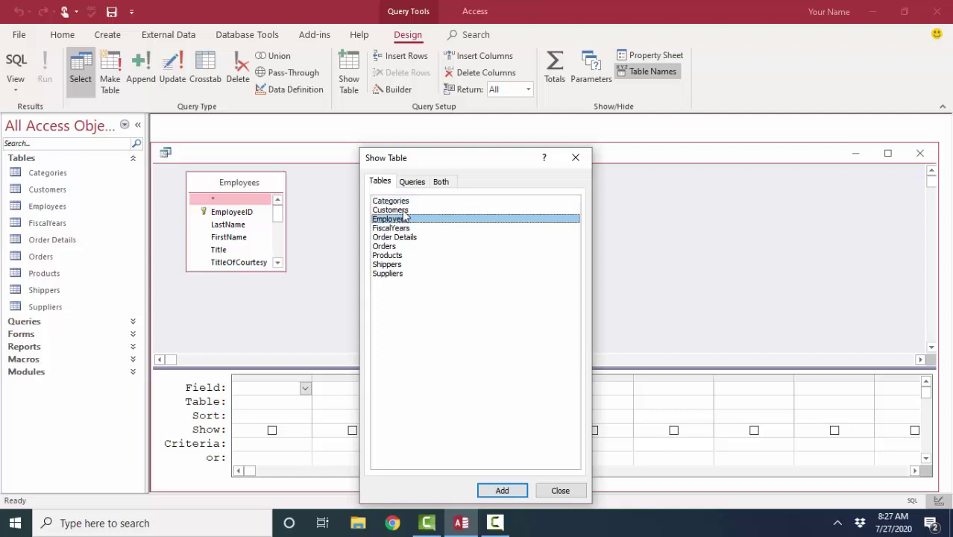
{"action": "double_click", "coordinate": [402, 211]}
{"action": "left_click", "coordinate": [560, 491]}
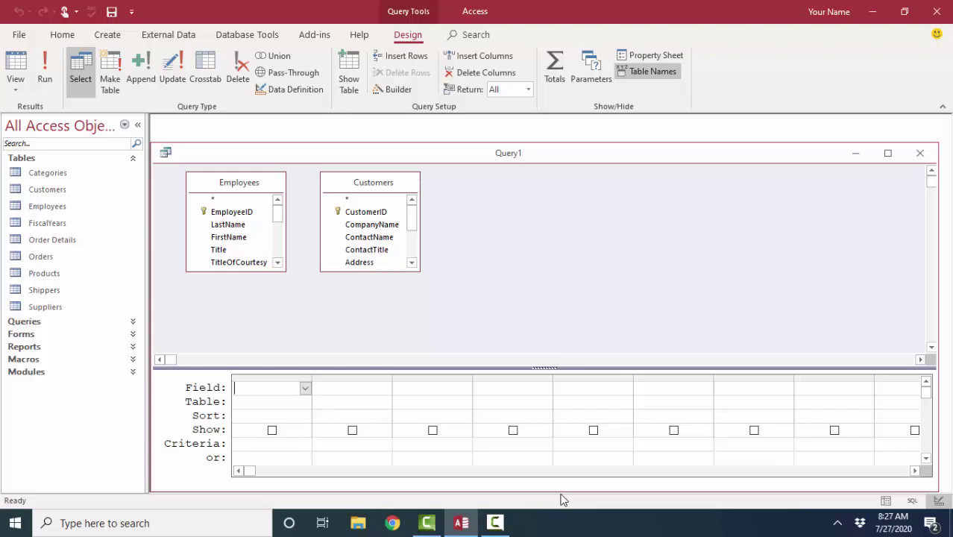
{"action": "left_click", "coordinate": [888, 153]}
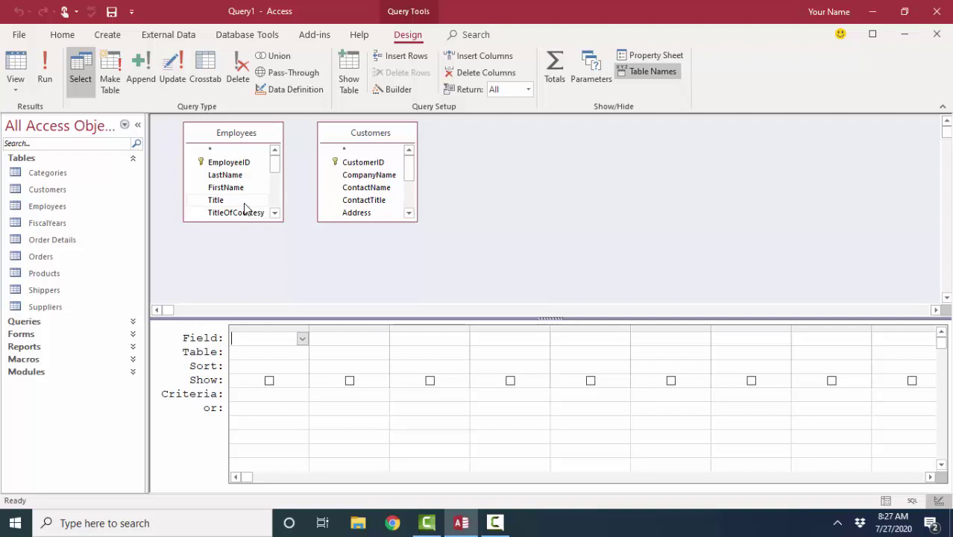
Move Customers right, add Orders between Employees and Customers, and lengthen all three field lists
{"action": "left_click_drag", "start_coordinate": [384, 133], "coordinate": [523, 136]}
{"action": "left_click_drag", "start_coordinate": [44, 256], "coordinate": [356, 141]}
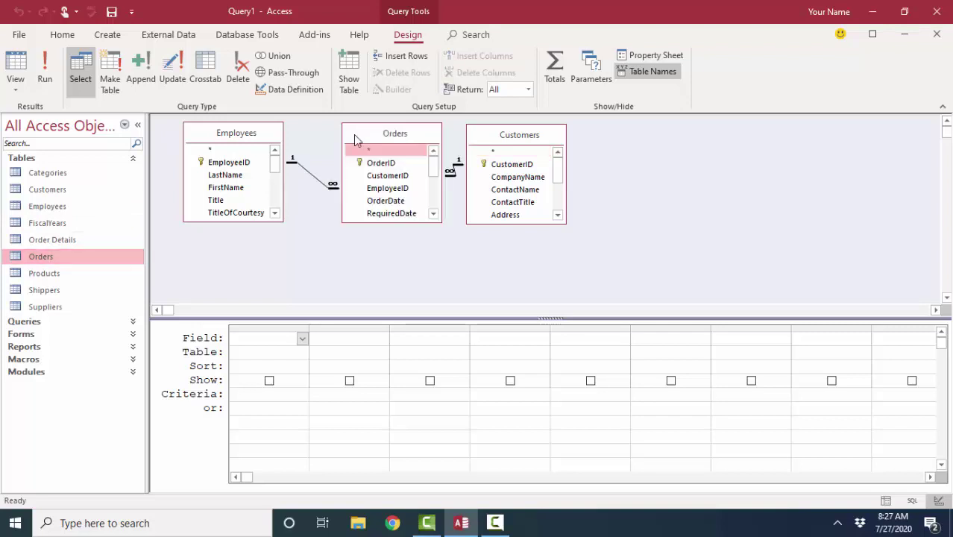
{"action": "left_click", "coordinate": [249, 224]}
{"action": "left_click_drag", "start_coordinate": [249, 224], "coordinate": [248, 283]}
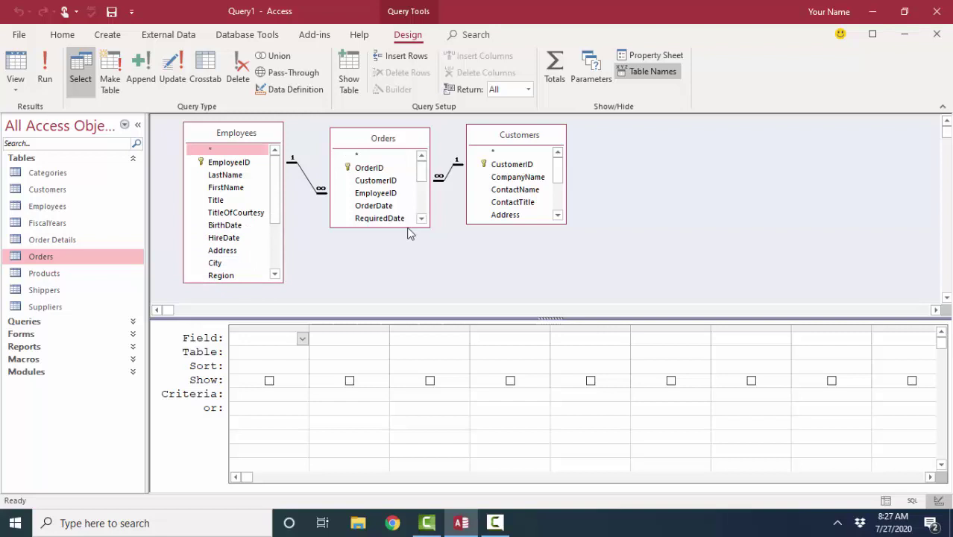
{"action": "left_click_drag", "start_coordinate": [411, 228], "coordinate": [404, 282]}
{"action": "left_click_drag", "start_coordinate": [529, 224], "coordinate": [529, 279]}
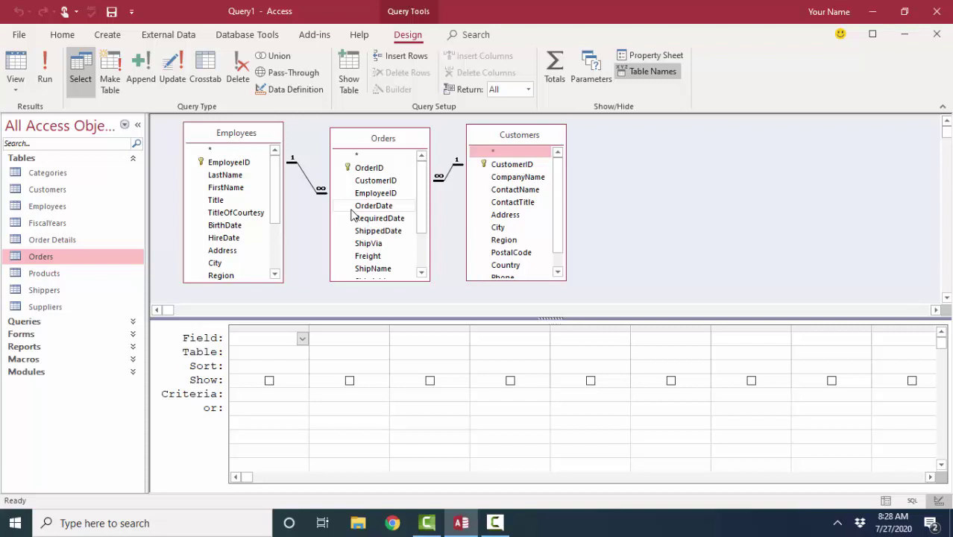
Add LastName, OrderID, OrderDate and CompanyName to the query grid
{"action": "double_click", "coordinate": [234, 178]}
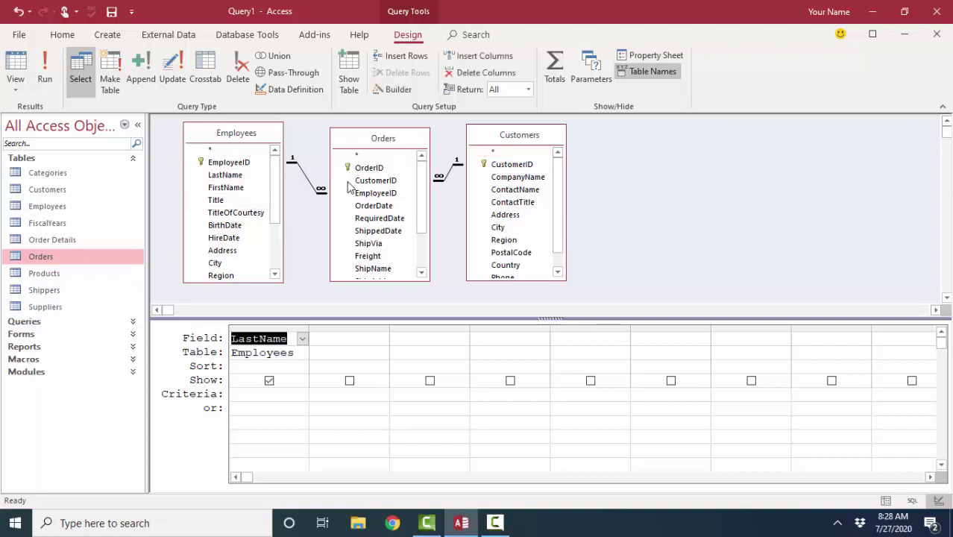
{"action": "double_click", "coordinate": [375, 167]}
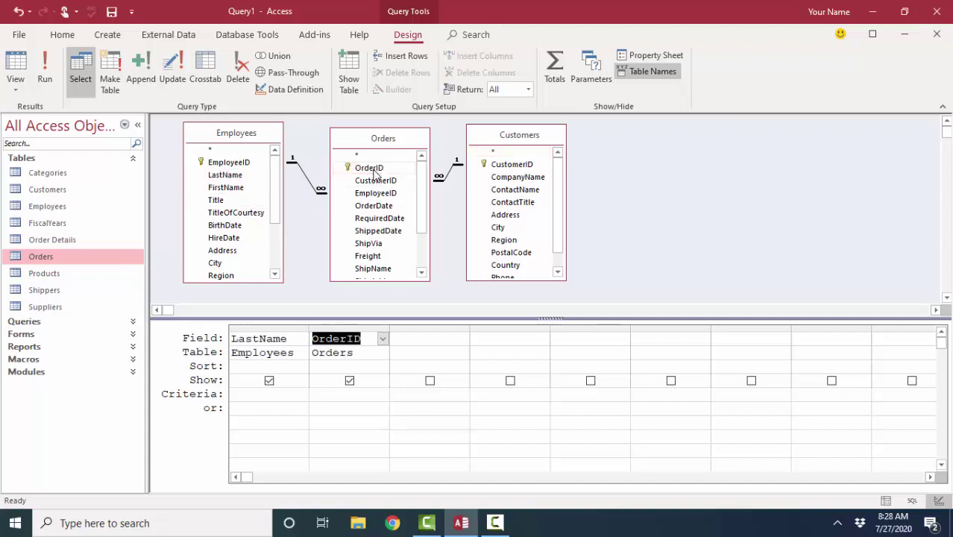
{"action": "double_click", "coordinate": [375, 206]}
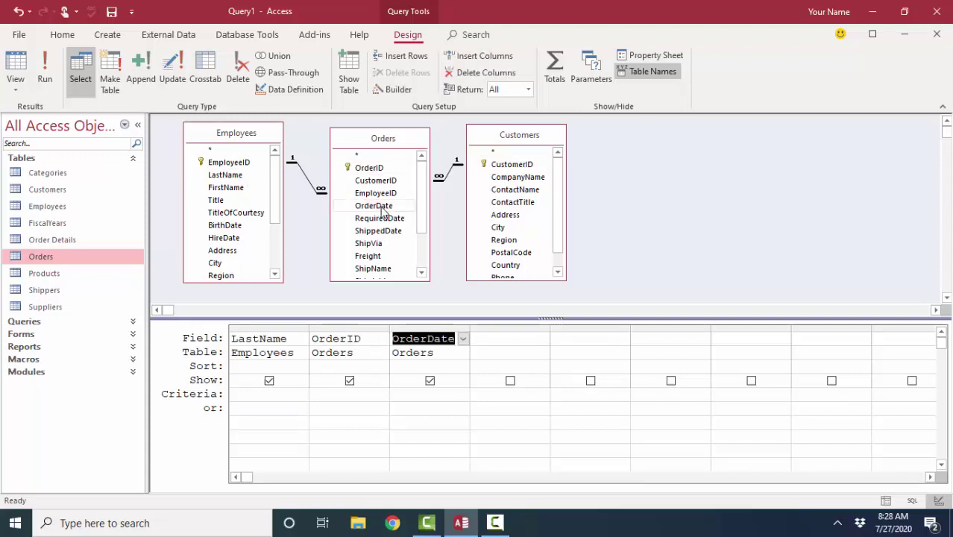
{"action": "double_click", "coordinate": [521, 176]}
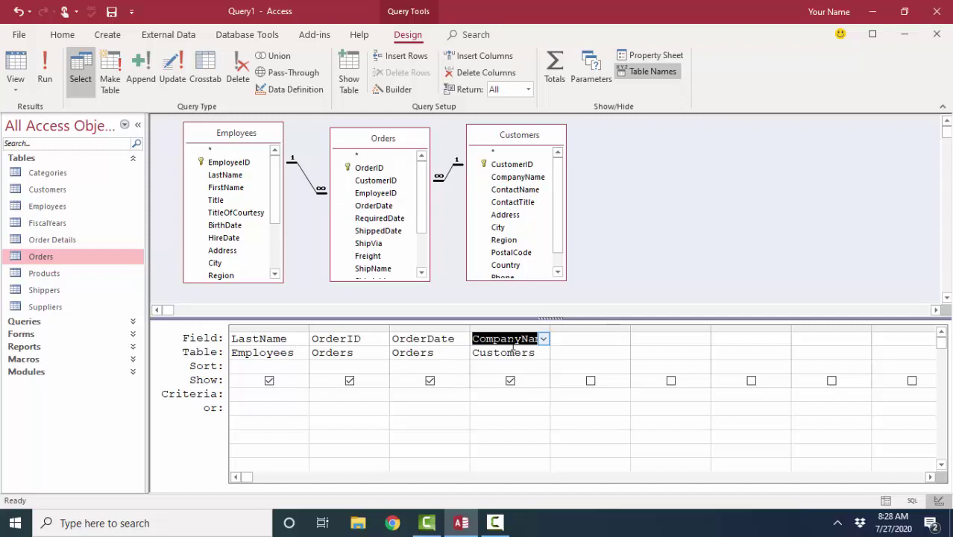
Set LastName and OrderDate to sort ascending
{"action": "left_click", "coordinate": [303, 368]}
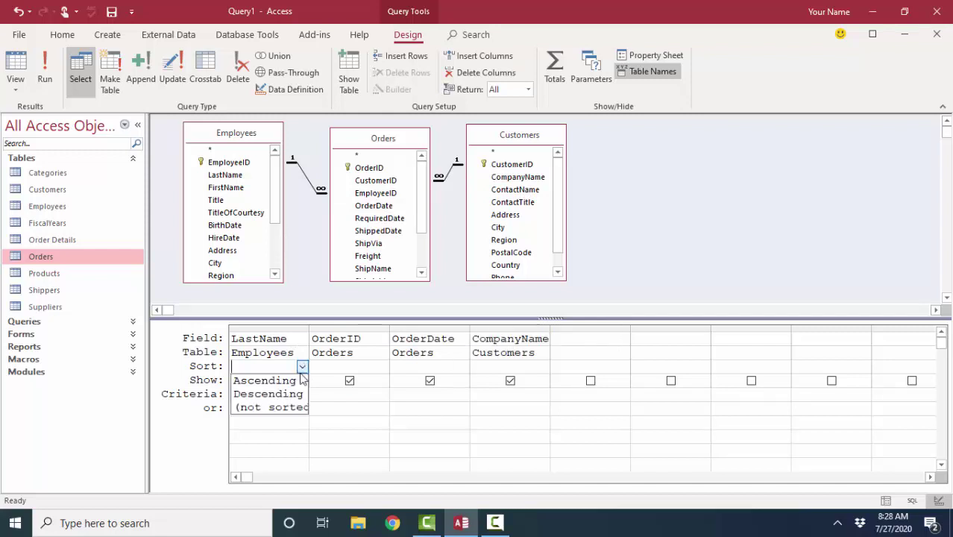
{"action": "left_click", "coordinate": [298, 384]}
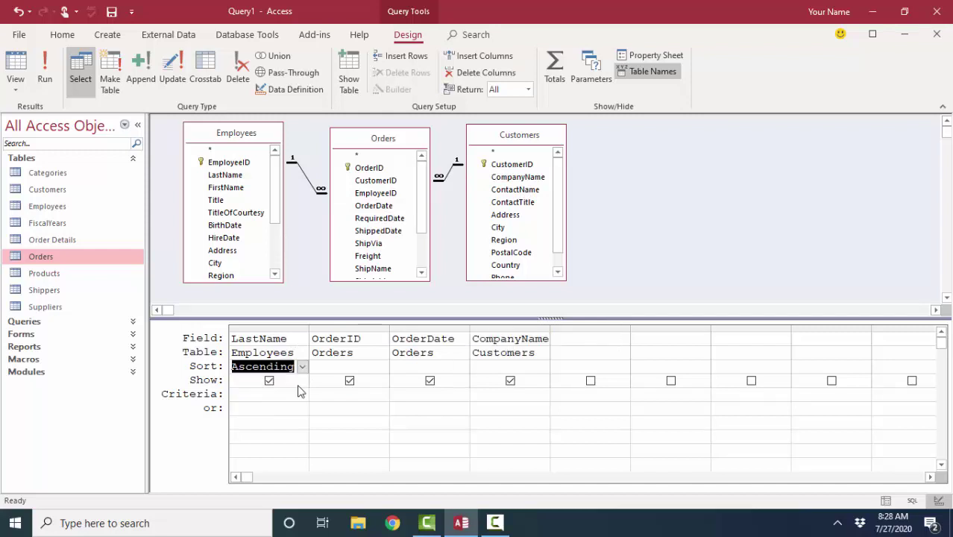
{"action": "left_click", "coordinate": [464, 367]}
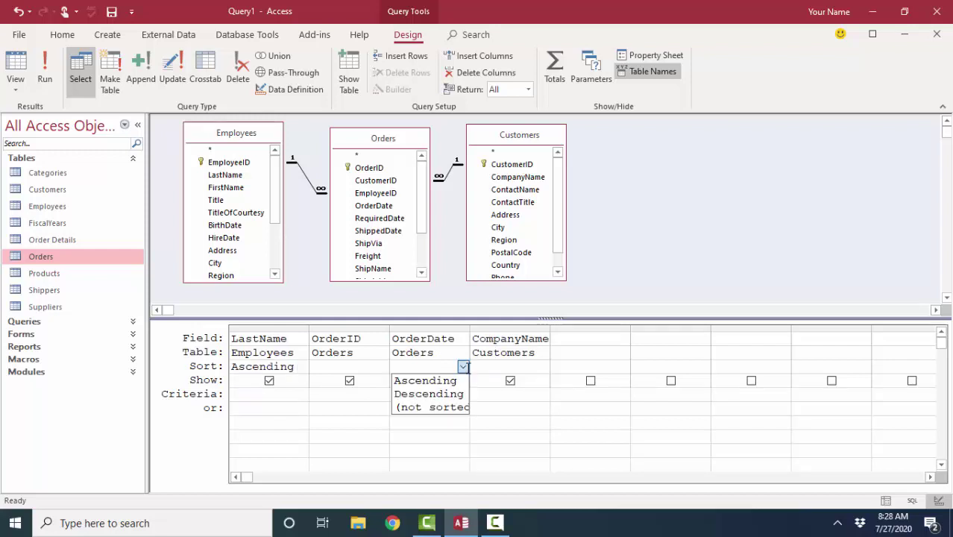
{"action": "left_click", "coordinate": [459, 383]}
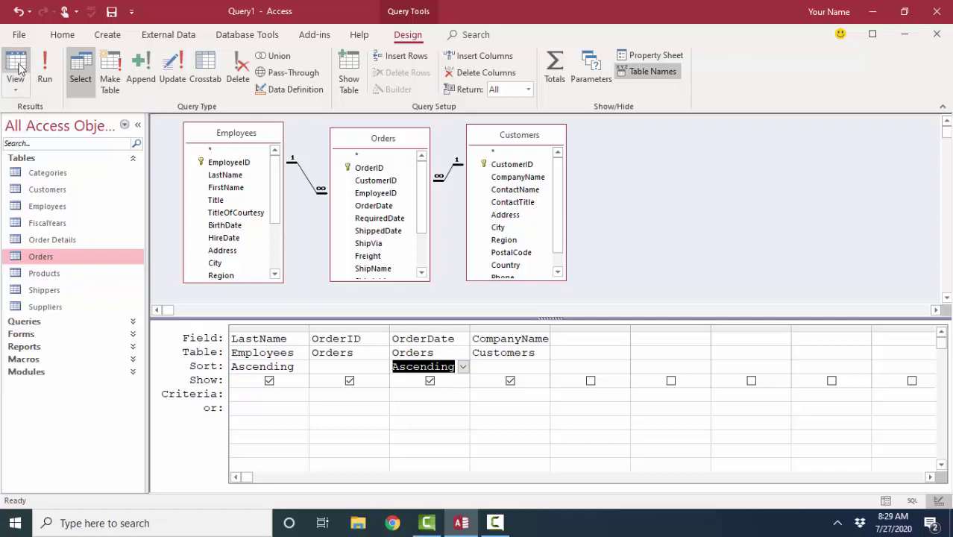
Run the query, widen the Order ID and Last Name columns, and scroll through the 830 rows
{"action": "left_click", "coordinate": [16, 65]}
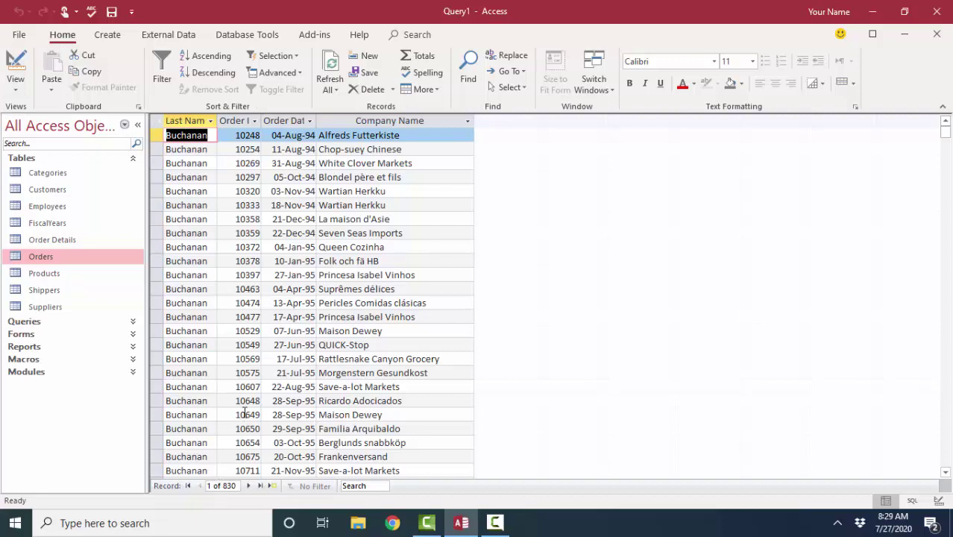
{"action": "double_click", "coordinate": [261, 119]}
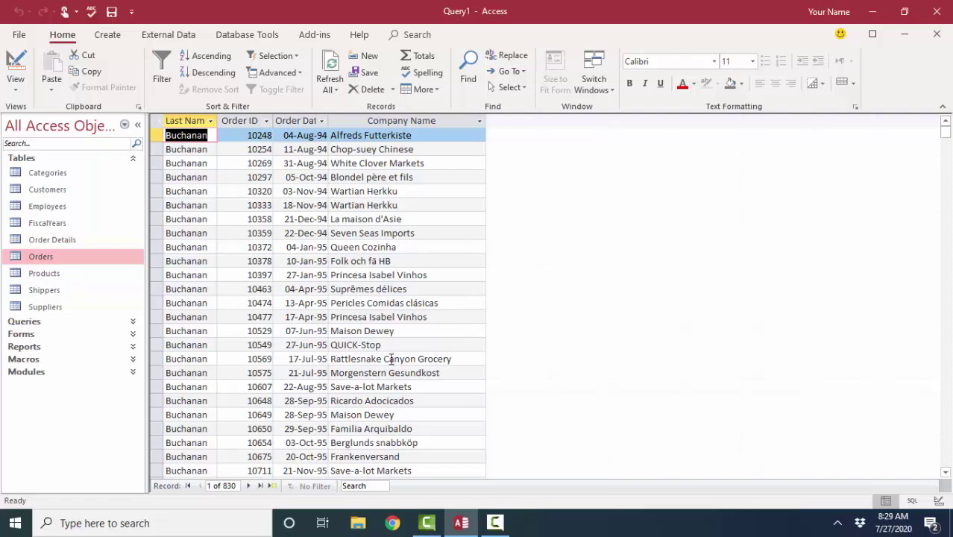
{"action": "scroll", "coordinate": [317, 381], "scroll_direction": "down", "scroll_amount": 3}
{"action": "scroll", "coordinate": [317, 381], "scroll_direction": "down", "scroll_amount": 6}
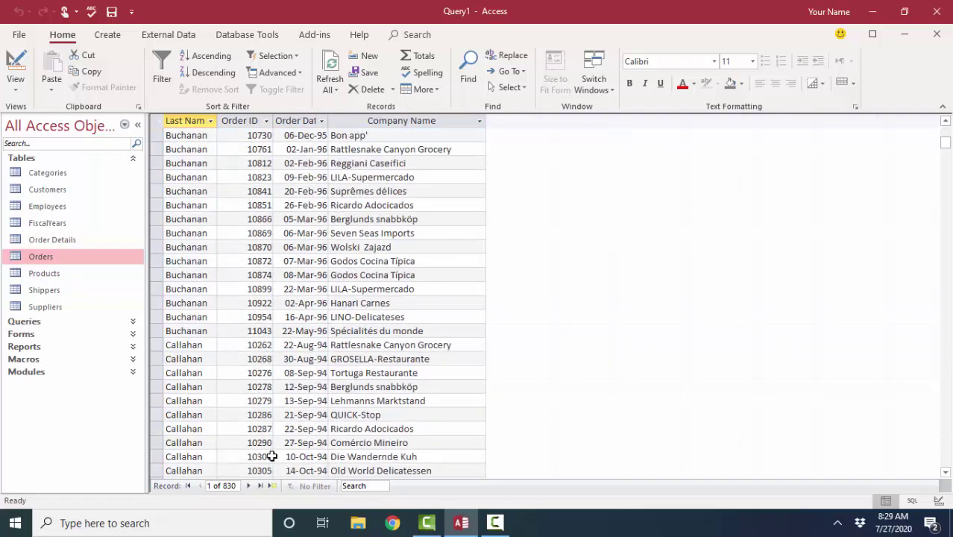
{"action": "scroll", "coordinate": [202, 361], "scroll_direction": "down", "scroll_amount": 9}
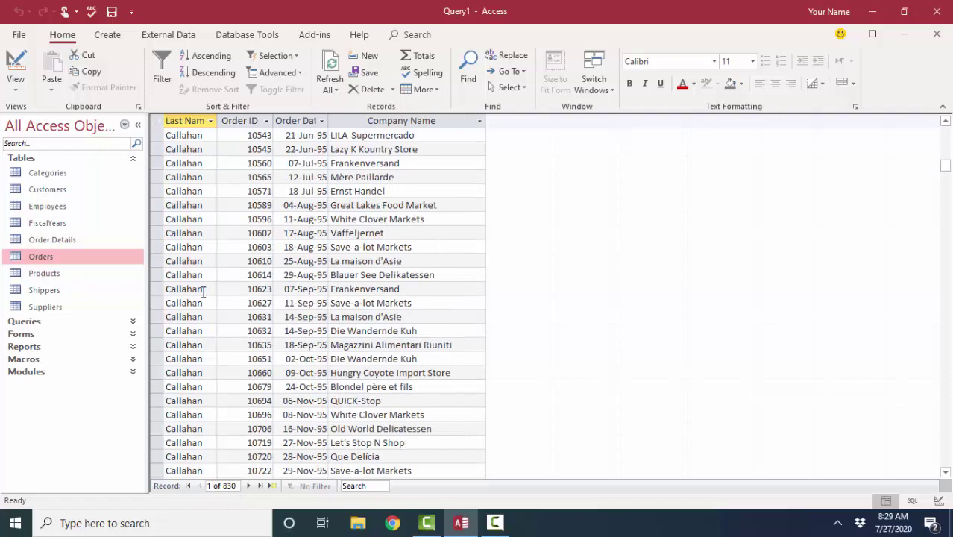
{"action": "left_click_drag", "start_coordinate": [217, 121], "coordinate": [227, 121]}
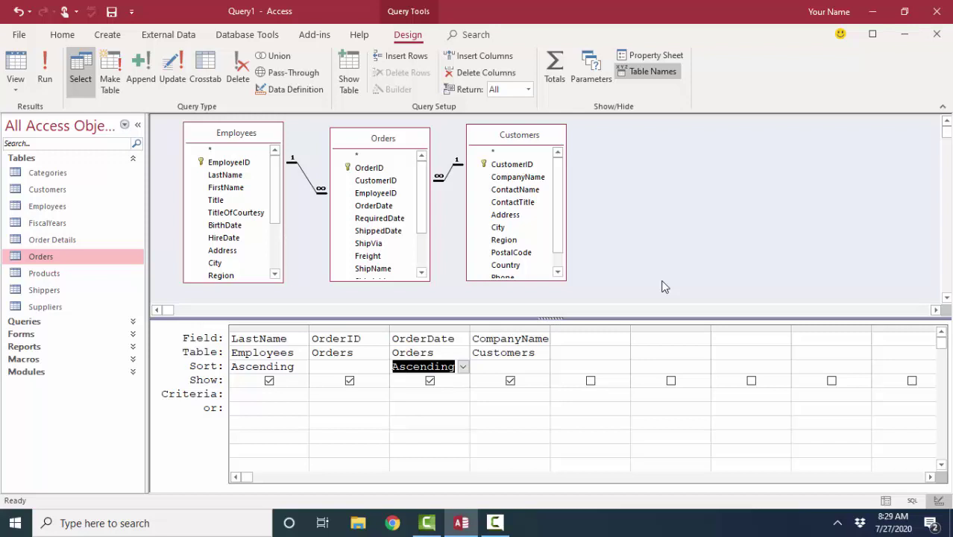
Delete both join lines and rejoin Employees and Customers to Orders on EmployeeID and CustomerID
{"action": "left_click", "coordinate": [307, 183]}
{"action": "key", "text": "Delete"}
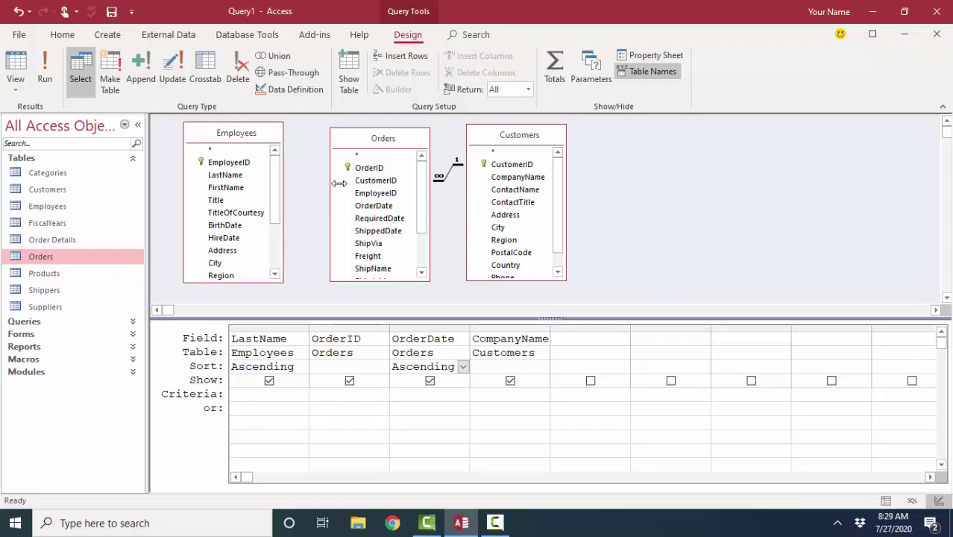
{"action": "left_click", "coordinate": [446, 175]}
{"action": "key", "text": "Delete"}
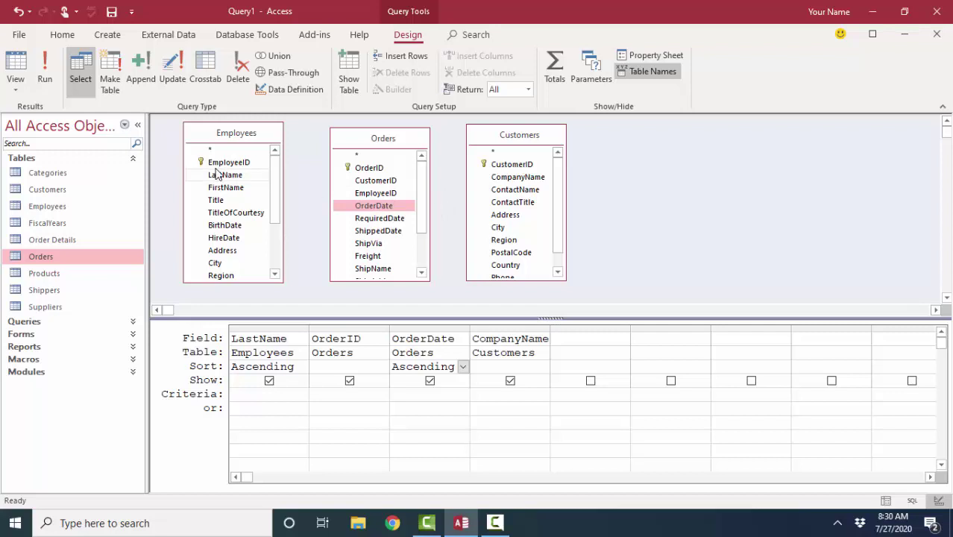
{"action": "left_click_drag", "start_coordinate": [223, 167], "coordinate": [365, 194]}
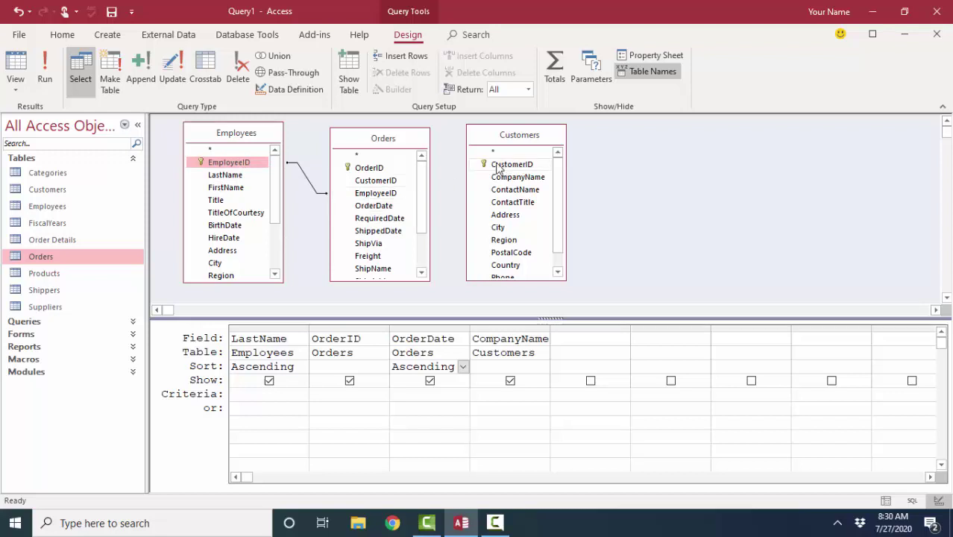
{"action": "left_click_drag", "start_coordinate": [494, 165], "coordinate": [396, 186]}
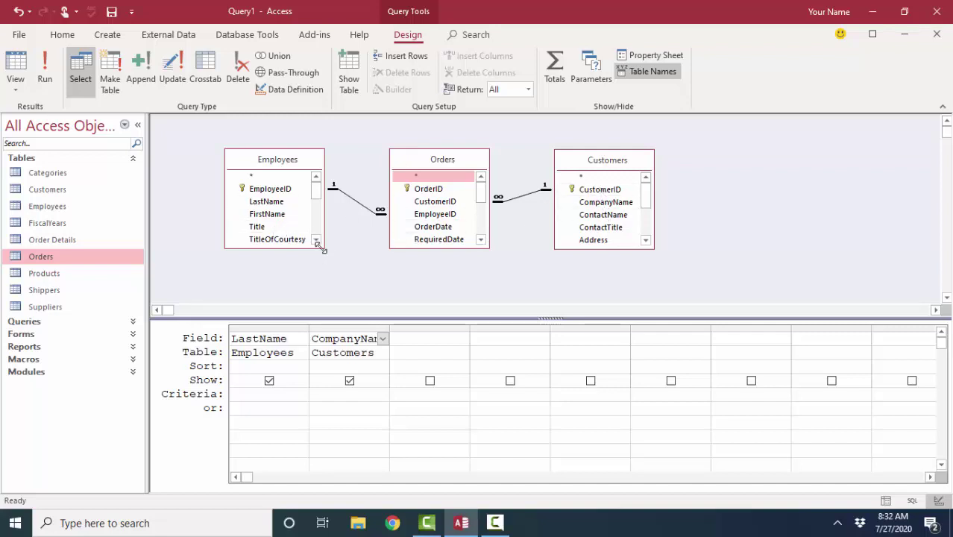
Lengthen the Employees and Customers field lists and add OrderDate from Orders to the grid
{"action": "left_click_drag", "start_coordinate": [324, 248], "coordinate": [334, 294]}
{"action": "left_click_drag", "start_coordinate": [565, 249], "coordinate": [564, 291]}
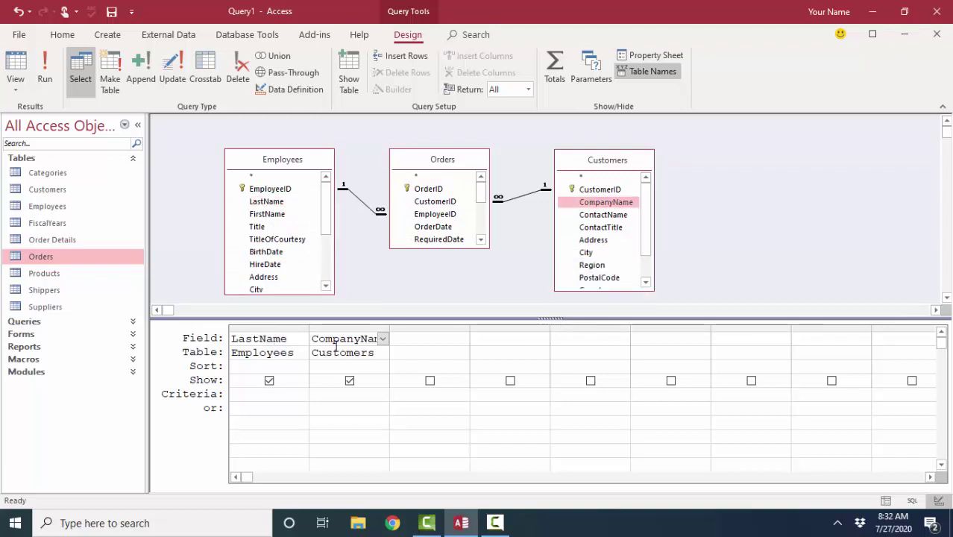
{"action": "double_click", "coordinate": [431, 227]}
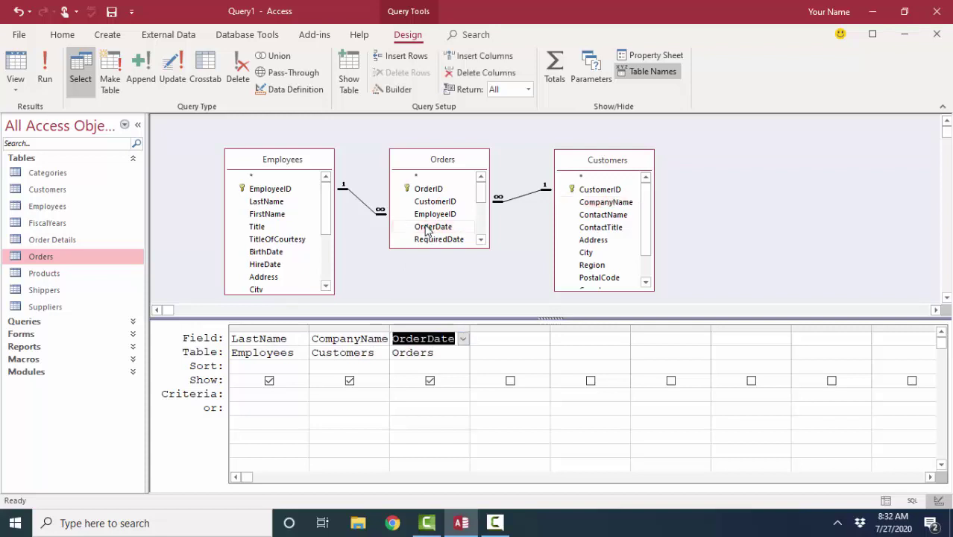
Sort LastName, CompanyName and OrderDate all ascending
{"action": "left_click", "coordinate": [302, 366]}
{"action": "left_click", "coordinate": [301, 385]}
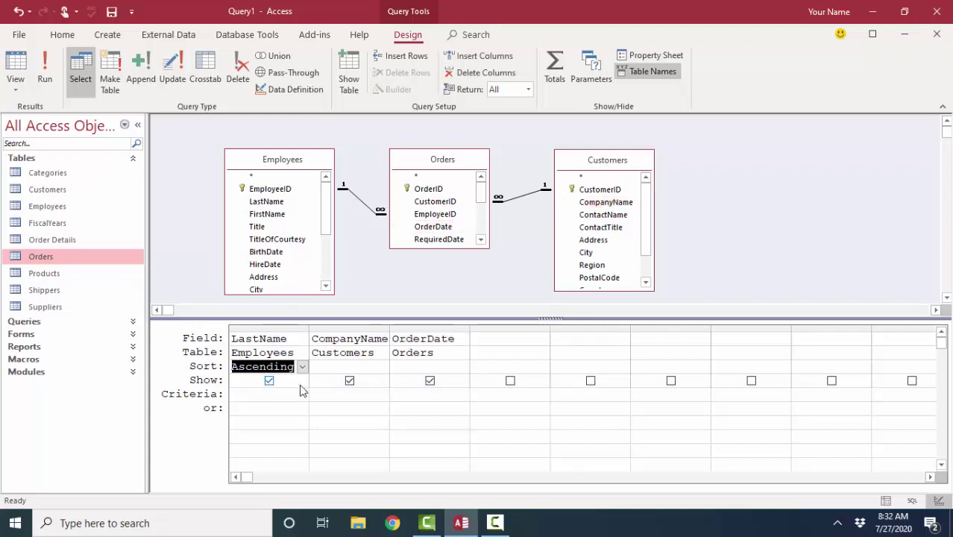
{"action": "left_click", "coordinate": [382, 366]}
{"action": "left_click", "coordinate": [383, 366]}
{"action": "left_click", "coordinate": [382, 381]}
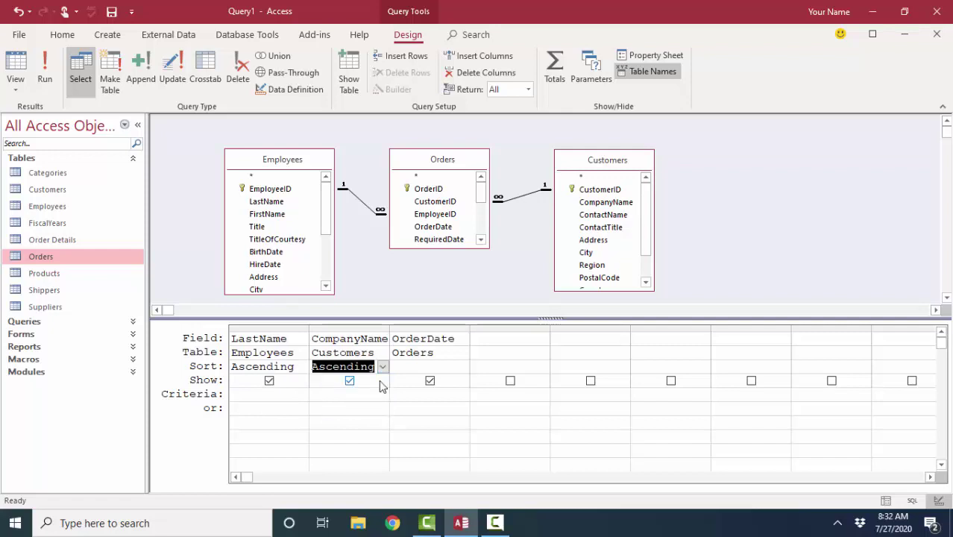
{"action": "left_click", "coordinate": [435, 367]}
{"action": "left_click", "coordinate": [463, 366]}
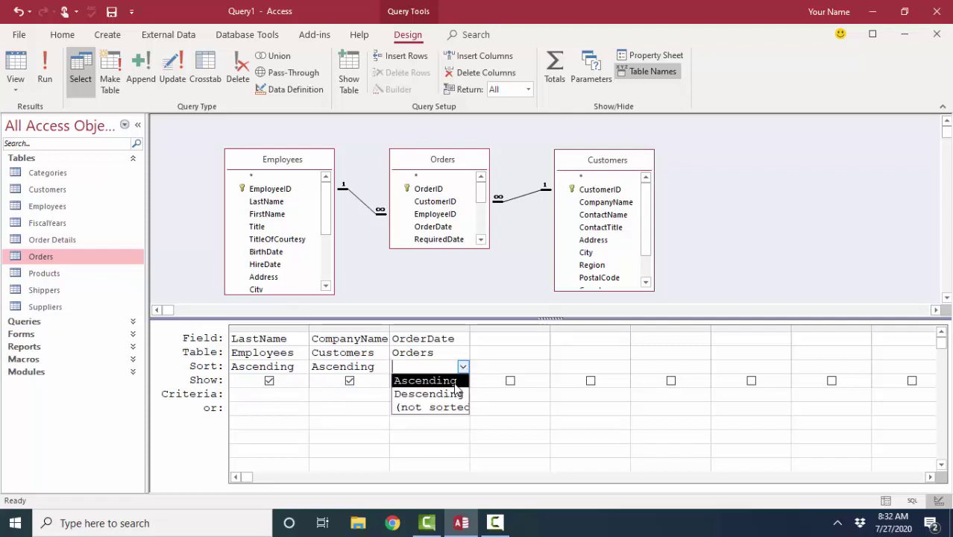
{"action": "left_click", "coordinate": [457, 381]}
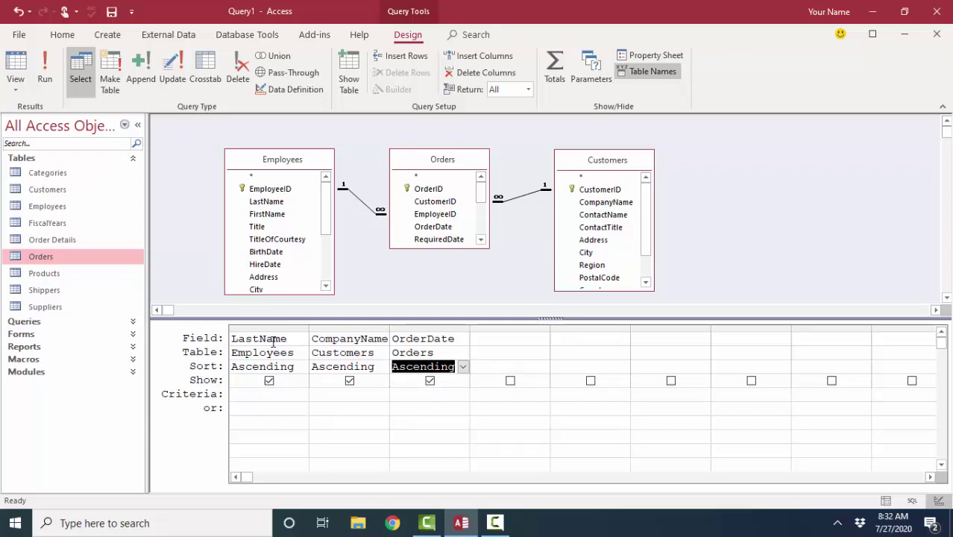
{"action": "left_click", "coordinate": [21, 65]}
{"action": "left_click", "coordinate": [209, 150]}
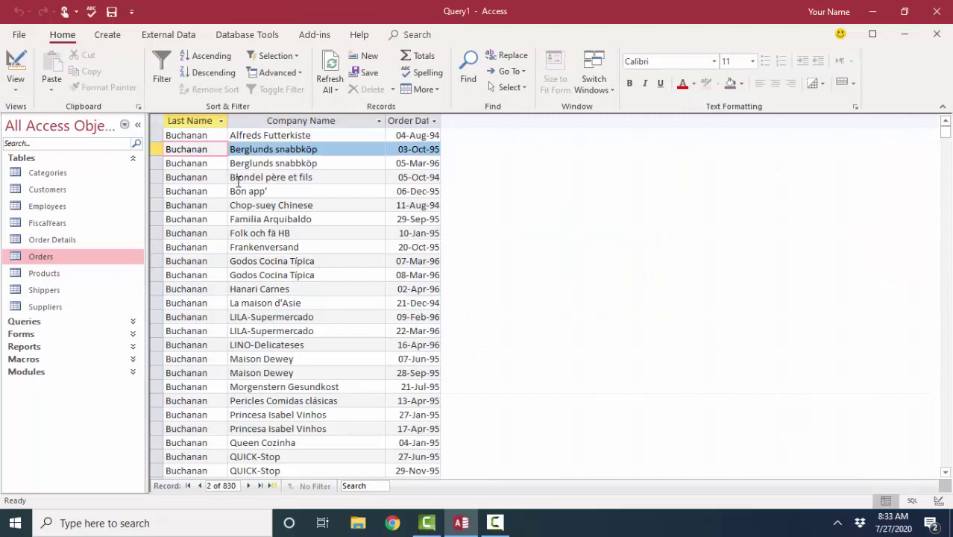
{"action": "scroll", "coordinate": [238, 183], "scroll_direction": "down", "scroll_amount": 8}
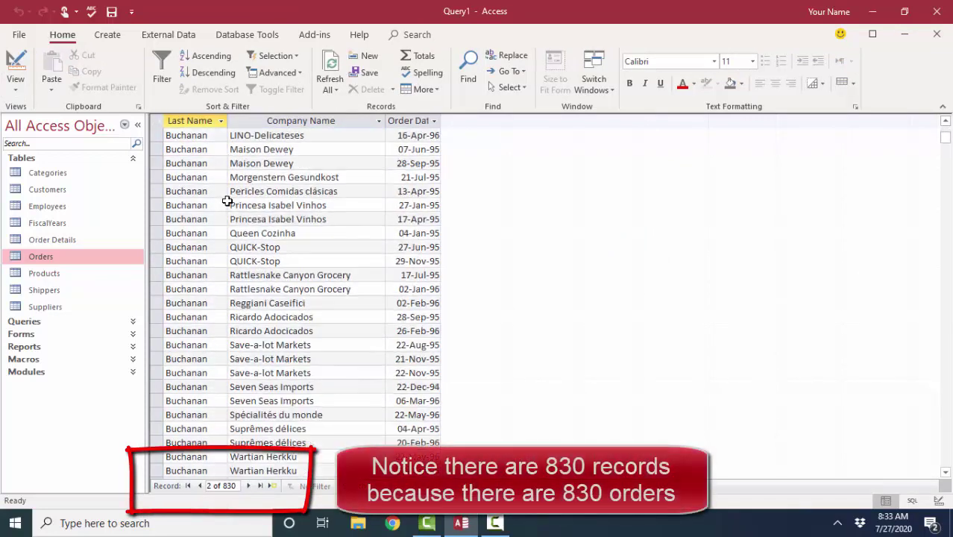
{"action": "scroll", "coordinate": [227, 201], "scroll_direction": "down", "scroll_amount": 1}
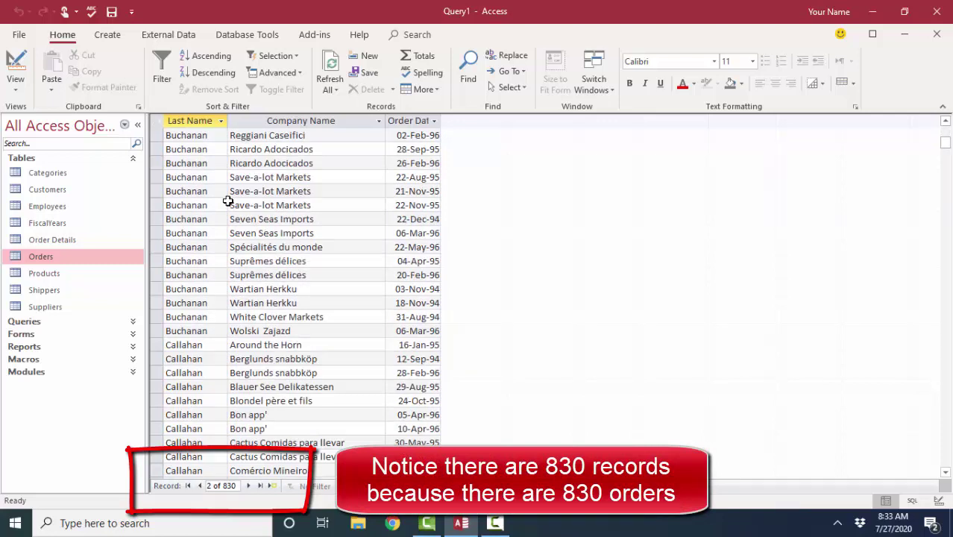
{"action": "left_click", "coordinate": [266, 182]}
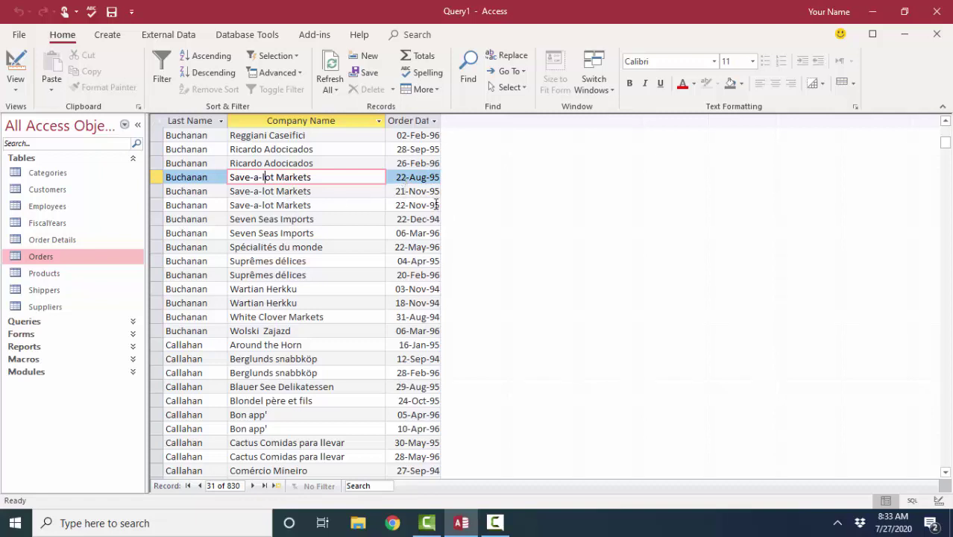
{"action": "left_click", "coordinate": [16, 63]}
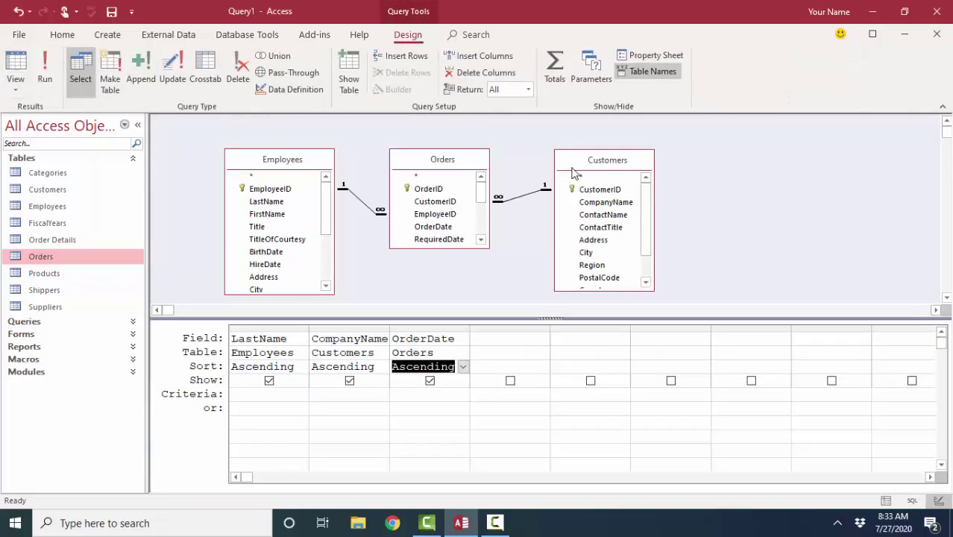
Remove the Customers table and open Join Properties for the Employees–Orders join
{"action": "left_click", "coordinate": [575, 174]}
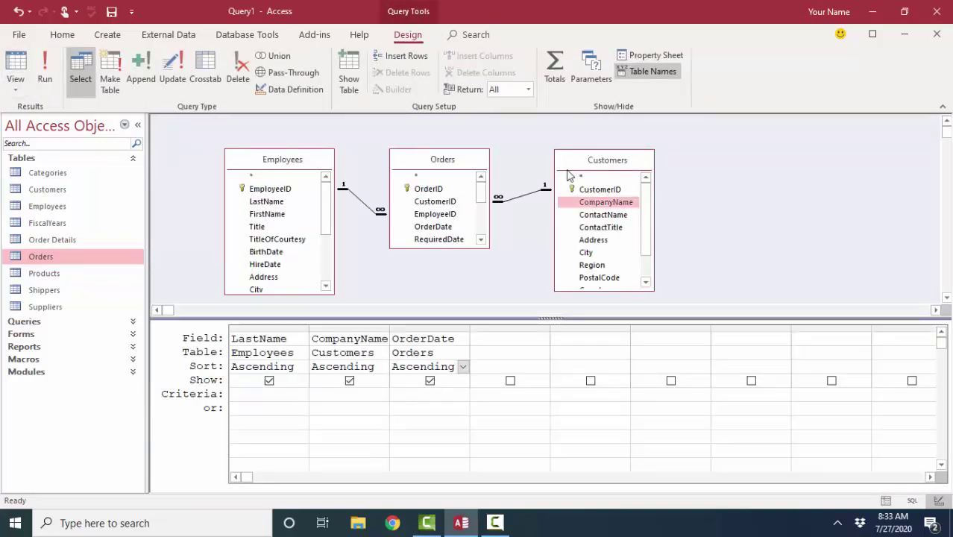
{"action": "key", "text": "Delete"}
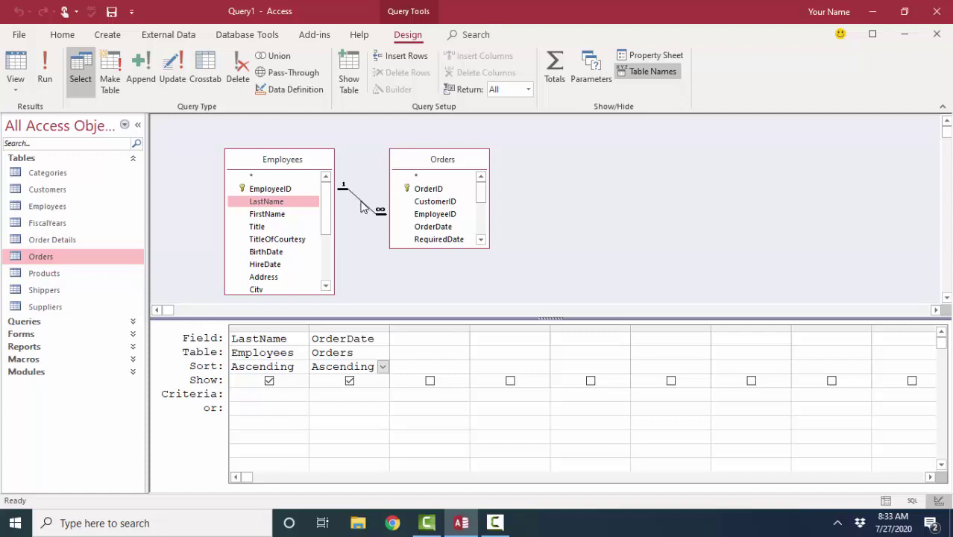
{"action": "double_click", "coordinate": [361, 207]}
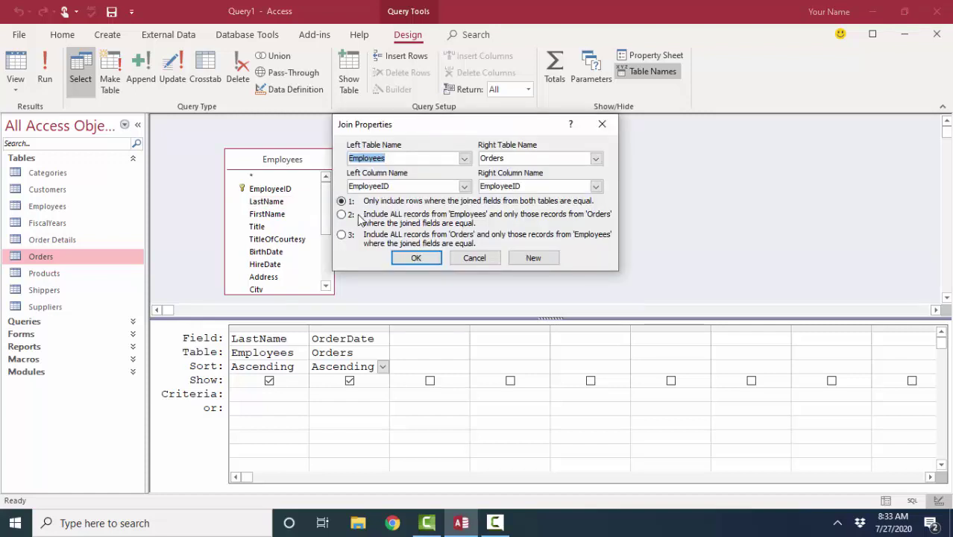
Set the join to include all Employees records and only matching Orders, then confirm
{"action": "left_click", "coordinate": [345, 217]}
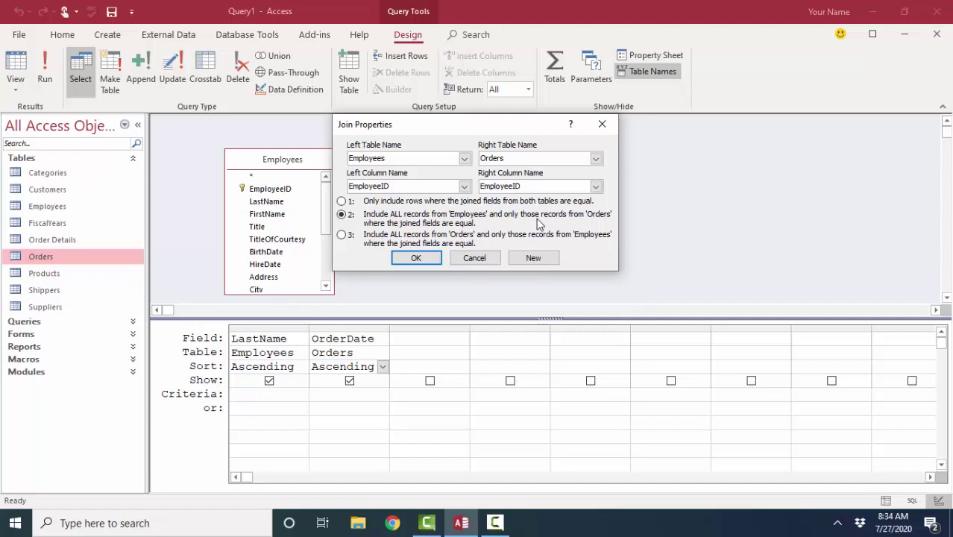
{"action": "left_click", "coordinate": [416, 258]}
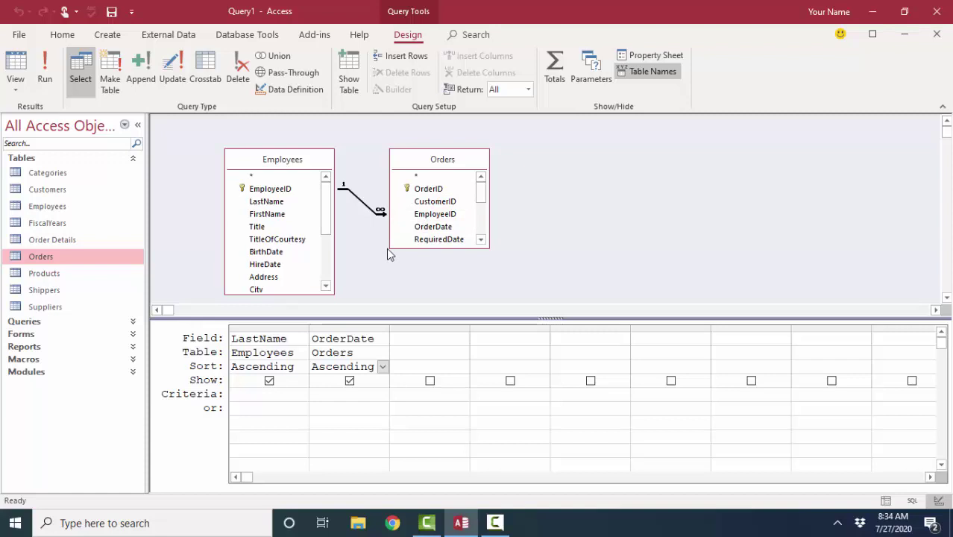
Check the LEFT JOIN in SQL view, then run the query to see its 830 records
{"action": "left_click", "coordinate": [15, 89]}
{"action": "left_click", "coordinate": [49, 147]}
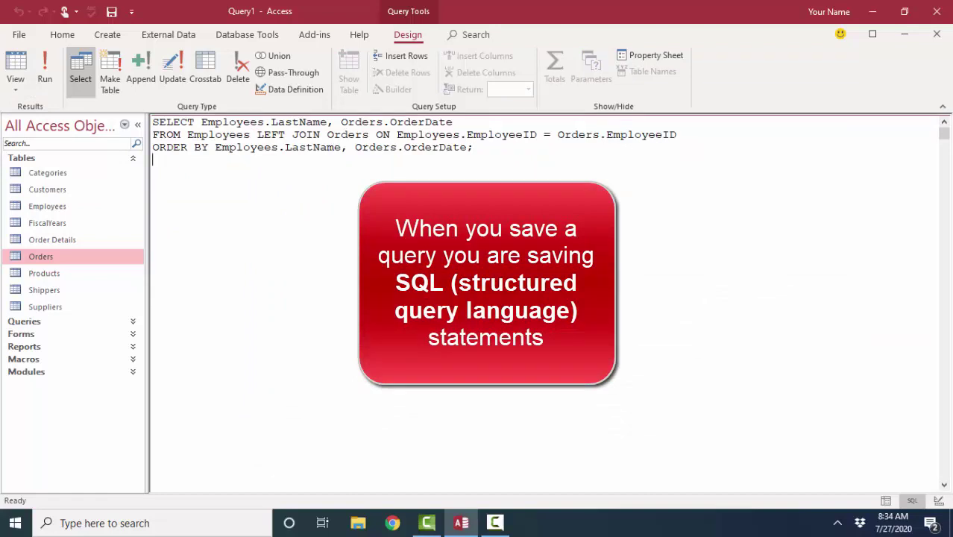
{"action": "left_click_drag", "start_coordinate": [257, 134], "coordinate": [327, 136]}
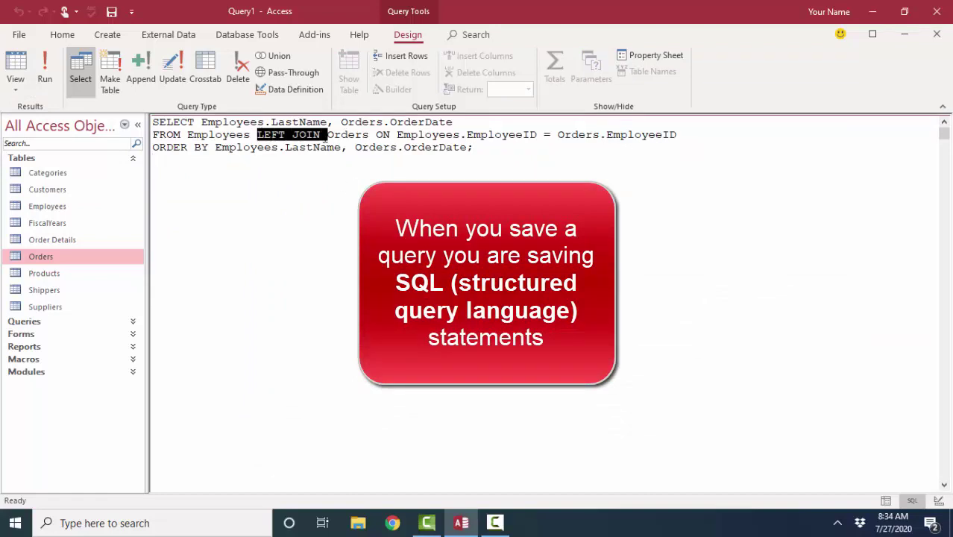
{"action": "left_click", "coordinate": [15, 89]}
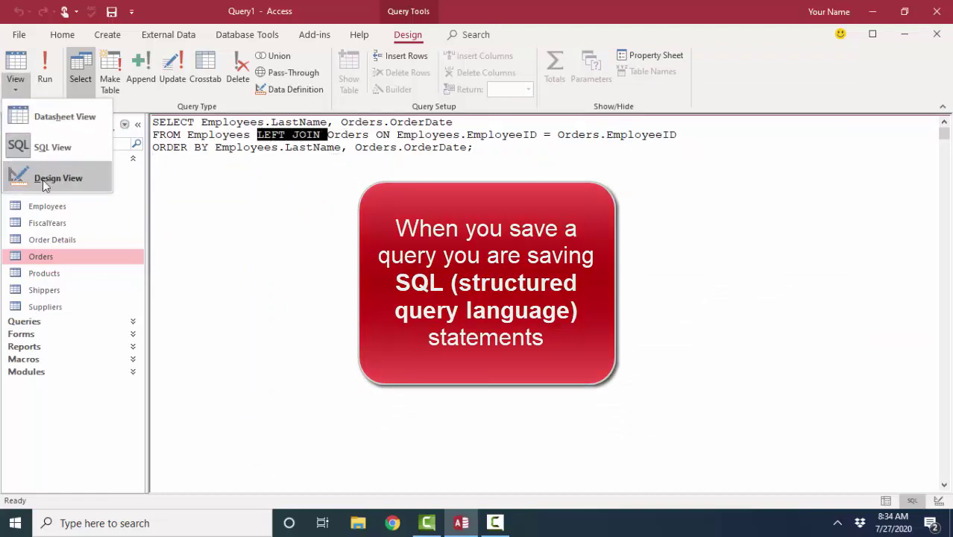
{"action": "left_click", "coordinate": [43, 180]}
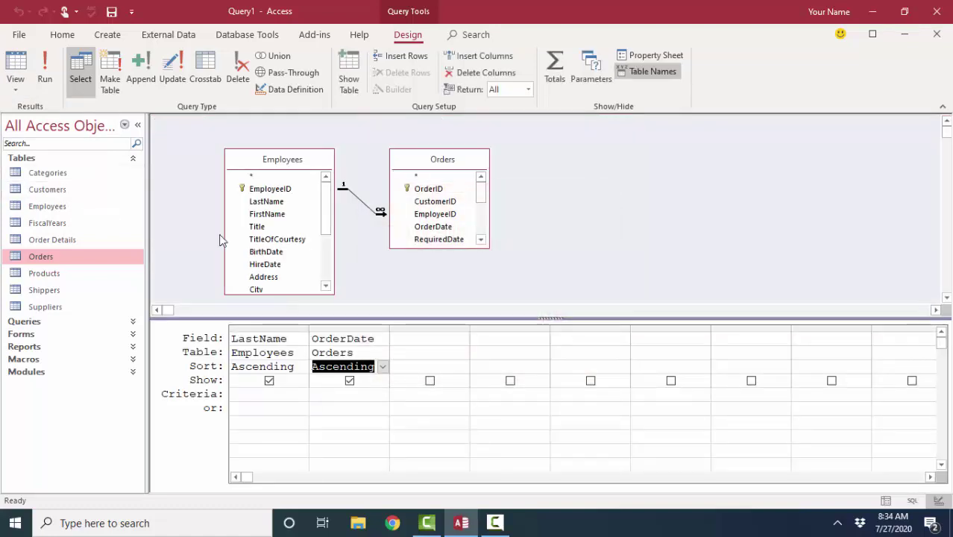
{"action": "left_click", "coordinate": [12, 63]}
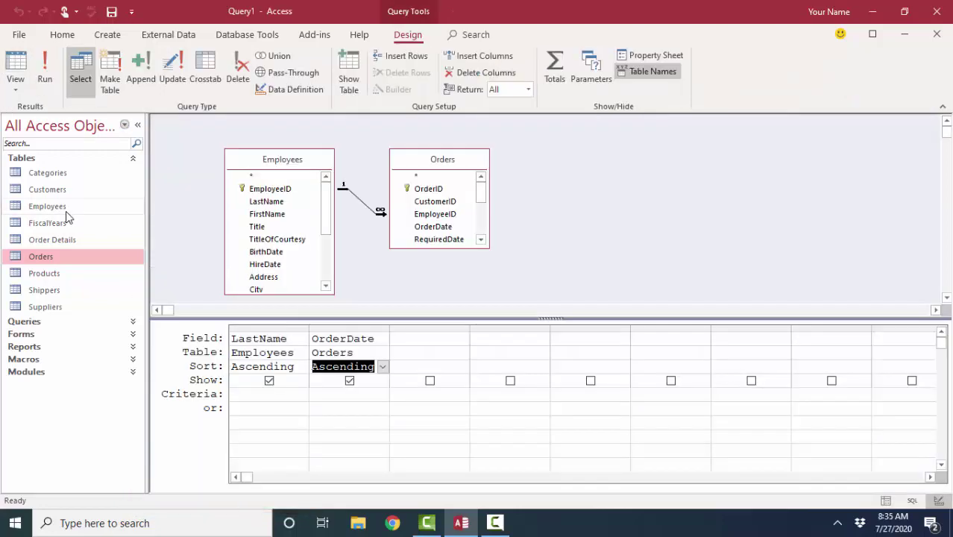
In the Employees table, add and save a new employee's last name, first name and title 'Sales Representative'
{"action": "double_click", "coordinate": [66, 209]}
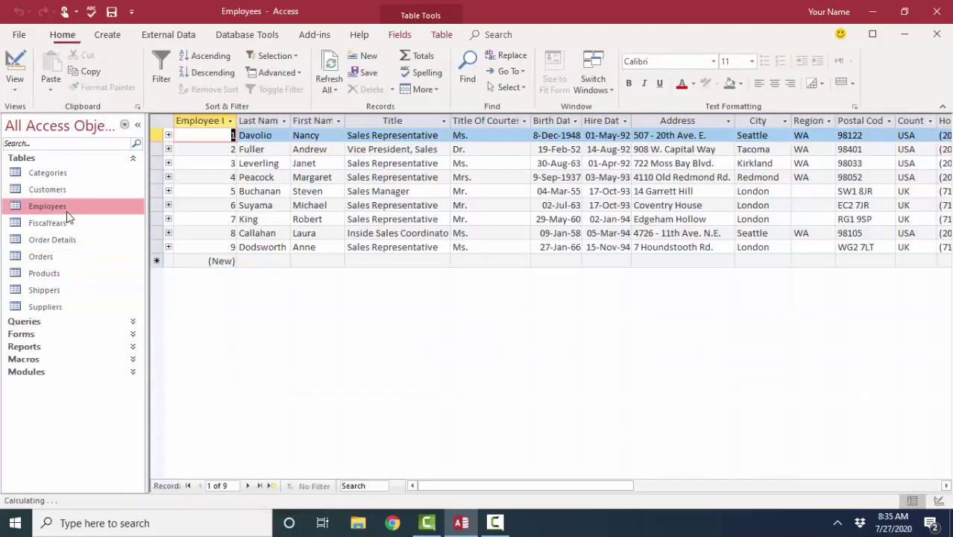
{"action": "left_click", "coordinate": [275, 261]}
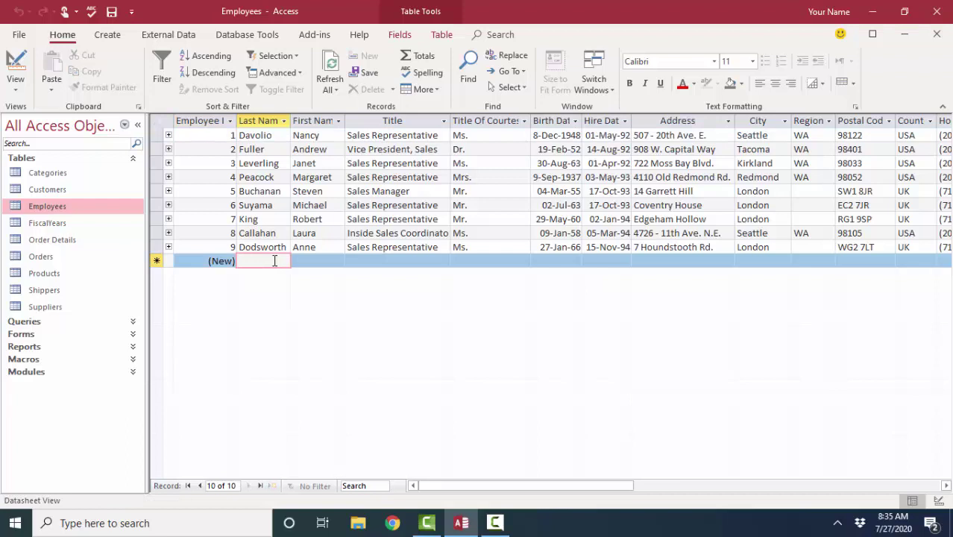
{"action": "key", "text": "Tab"}
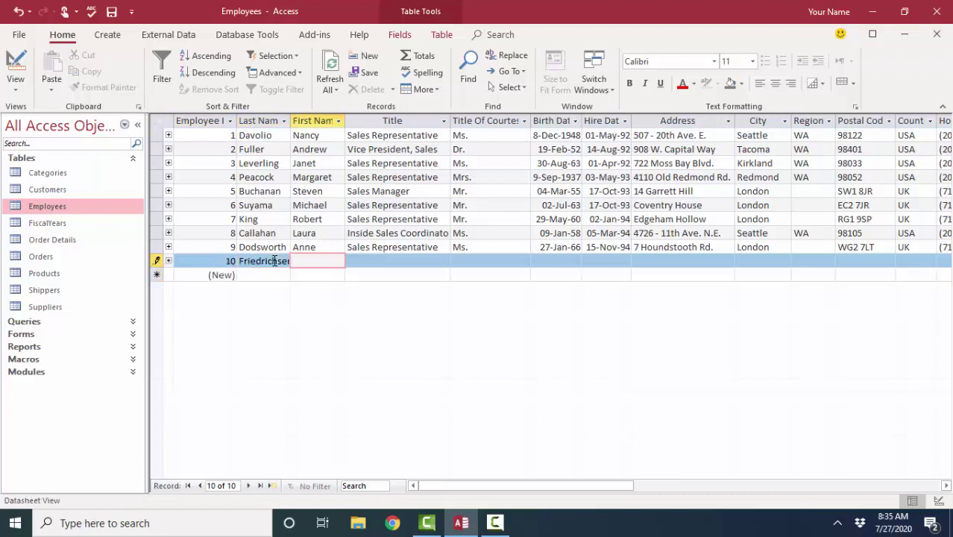
{"action": "key", "text": "Tab"}
{"action": "type", "text": "Sal"}
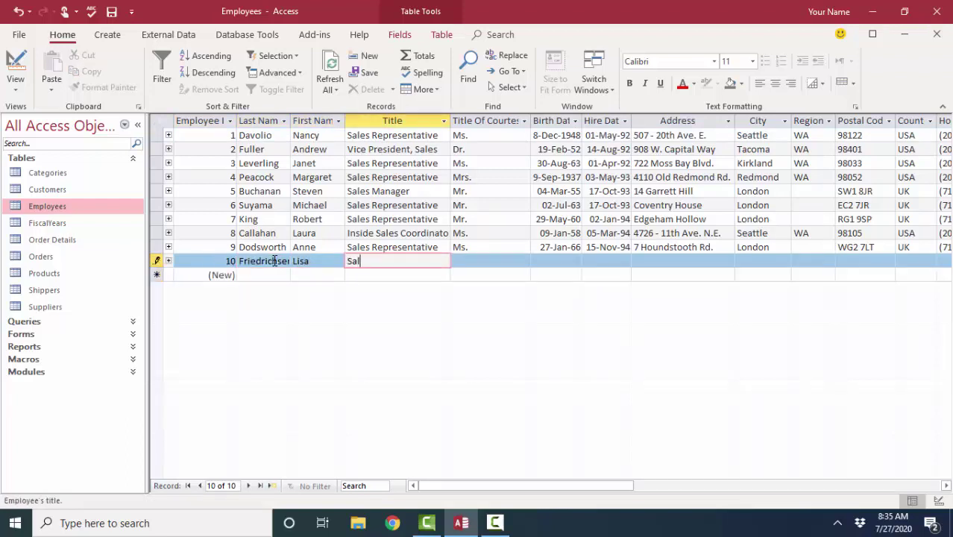
{"action": "type", "text": "es Representative"}
{"action": "left_click", "coordinate": [314, 276]}
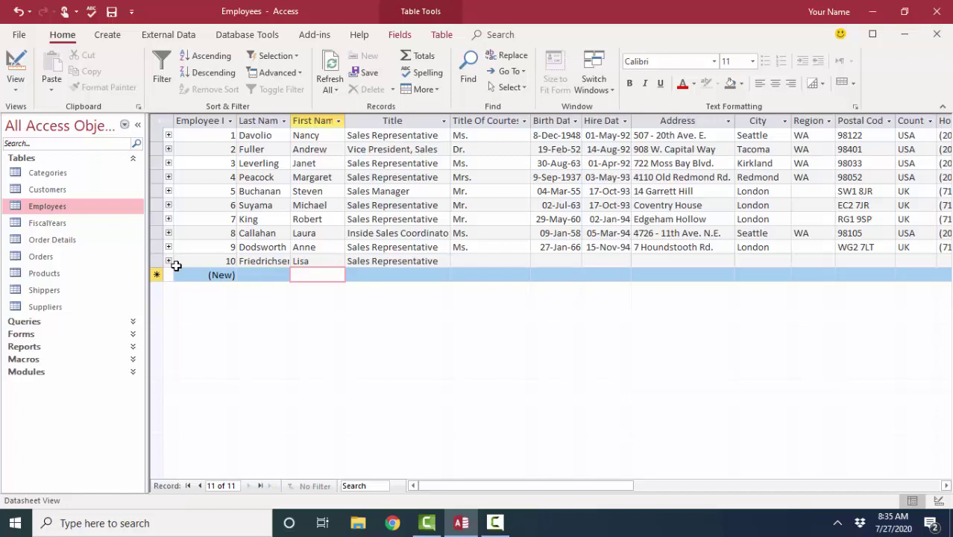
Expand and collapse the order subdatasheets for employees 10, 9 and 8
{"action": "left_click", "coordinate": [169, 261]}
{"action": "left_click", "coordinate": [169, 261]}
{"action": "left_click", "coordinate": [168, 247]}
{"action": "left_click", "coordinate": [168, 247]}
{"action": "left_click", "coordinate": [168, 233]}
{"action": "left_click", "coordinate": [169, 233]}
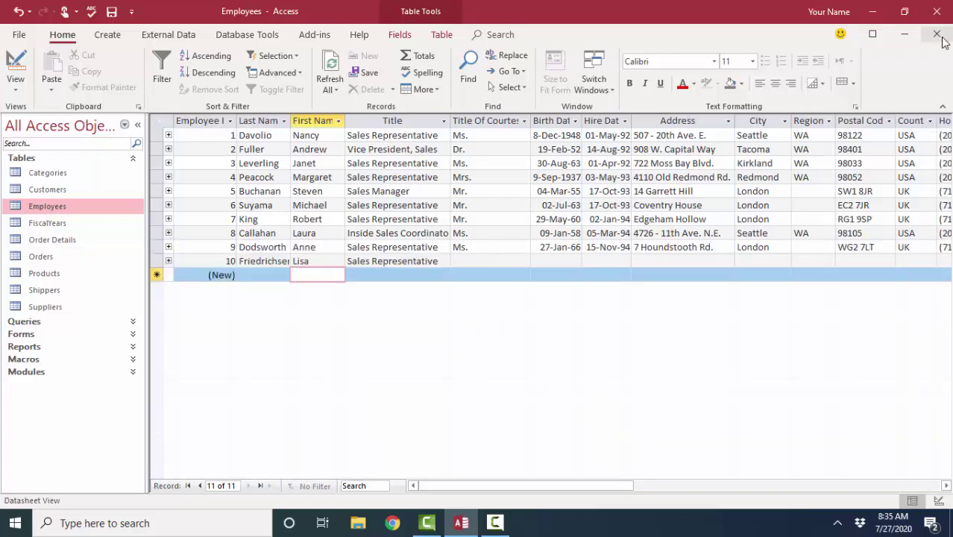
{"action": "left_click", "coordinate": [937, 36]}
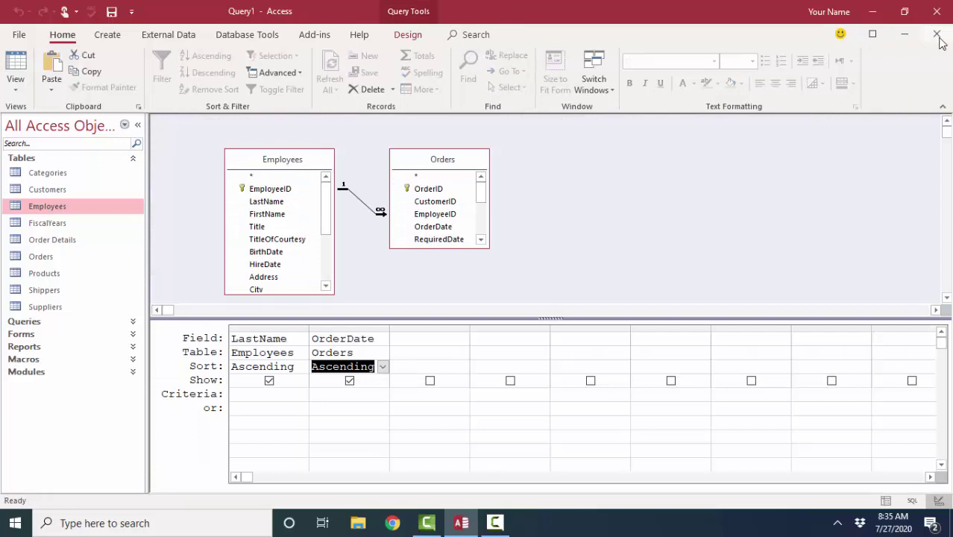
{"action": "left_click", "coordinate": [18, 72]}
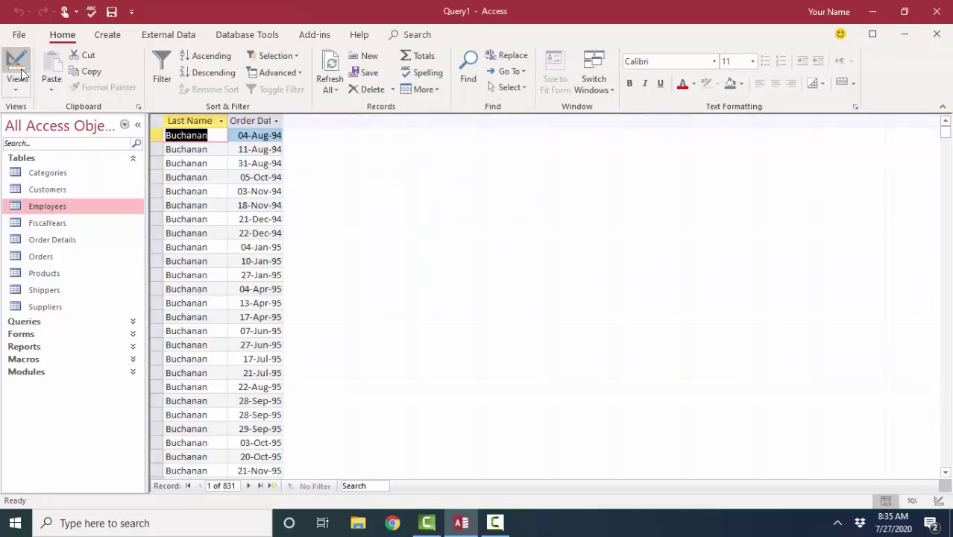
{"action": "left_click", "coordinate": [238, 486]}
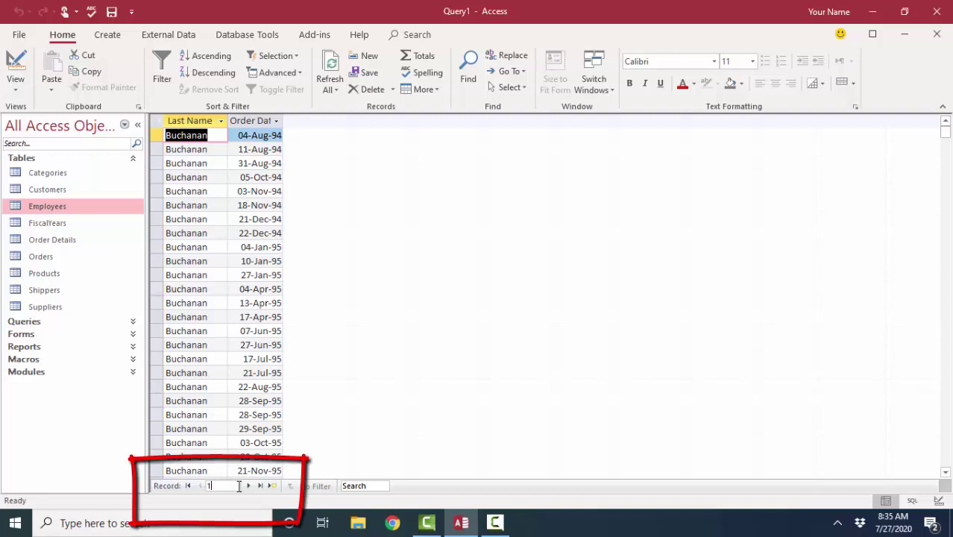
{"action": "key", "text": "ctrl+Down"}
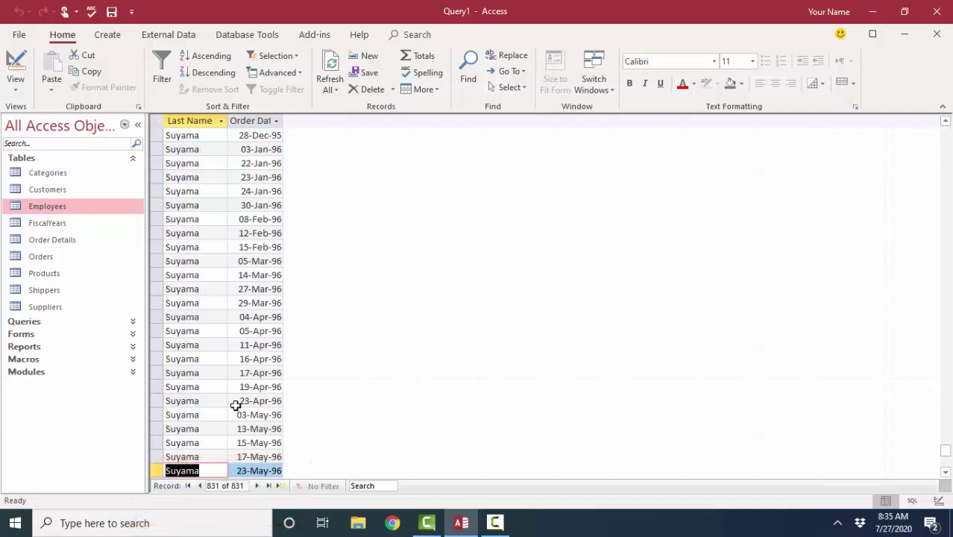
{"action": "scroll", "coordinate": [236, 406], "scroll_direction": "up", "scroll_amount": 15}
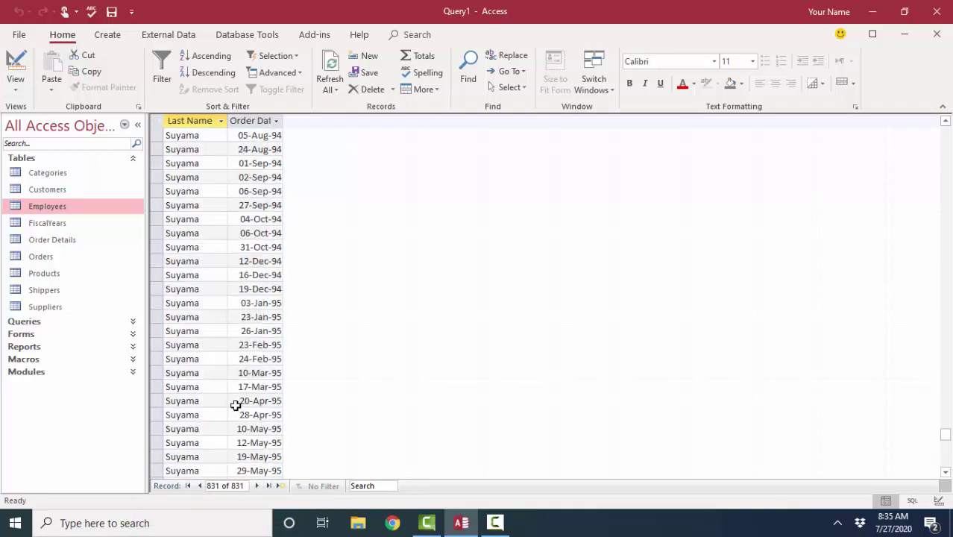
{"action": "scroll", "coordinate": [211, 351], "scroll_direction": "up", "scroll_amount": 5}
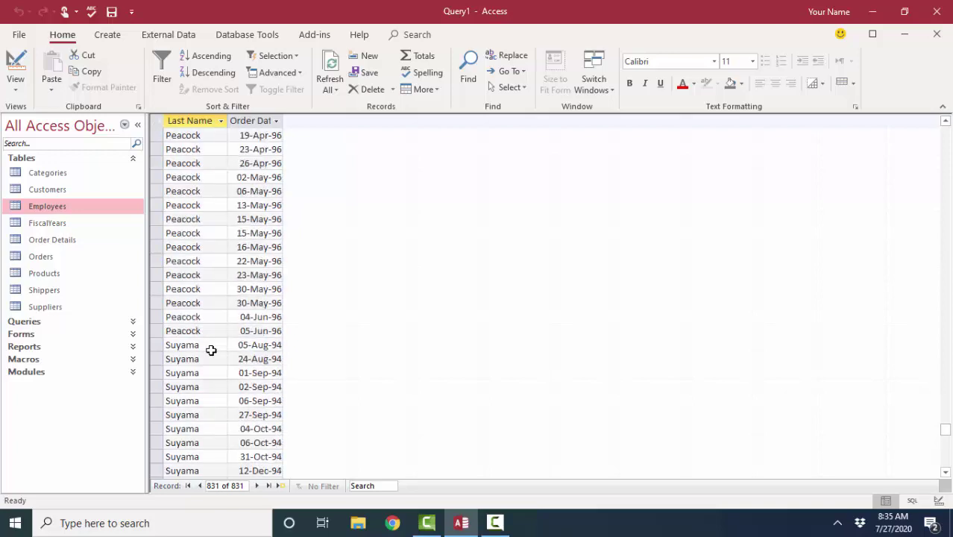
{"action": "scroll", "coordinate": [211, 350], "scroll_direction": "up", "scroll_amount": 3}
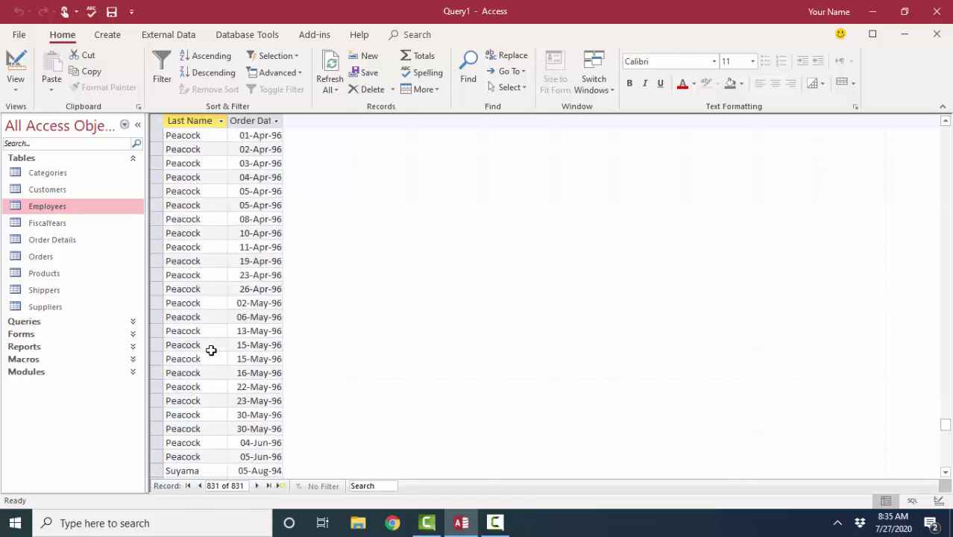
{"action": "scroll", "coordinate": [230, 396], "scroll_direction": "up", "scroll_amount": 7}
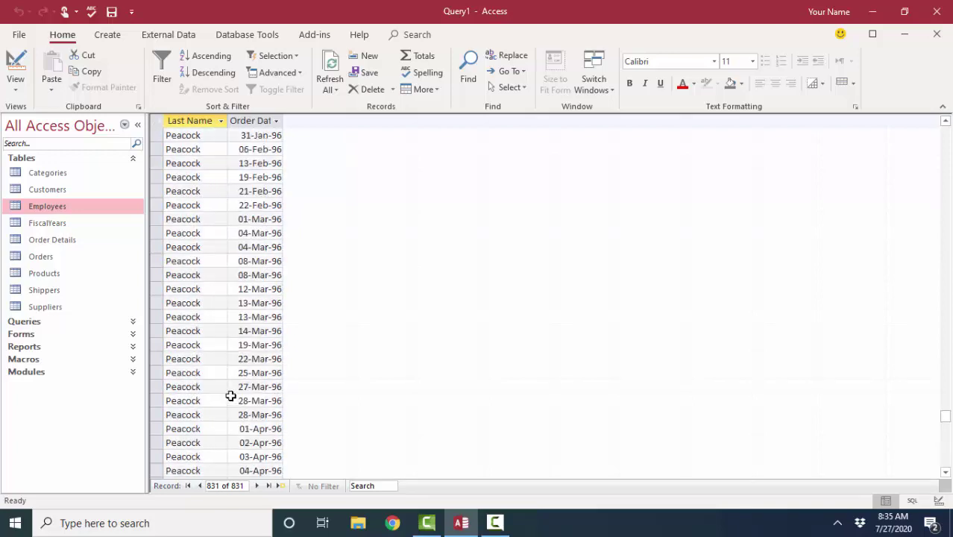
In Design View, enter 'is null' as the OrderDate criterion
{"action": "left_click", "coordinate": [16, 65]}
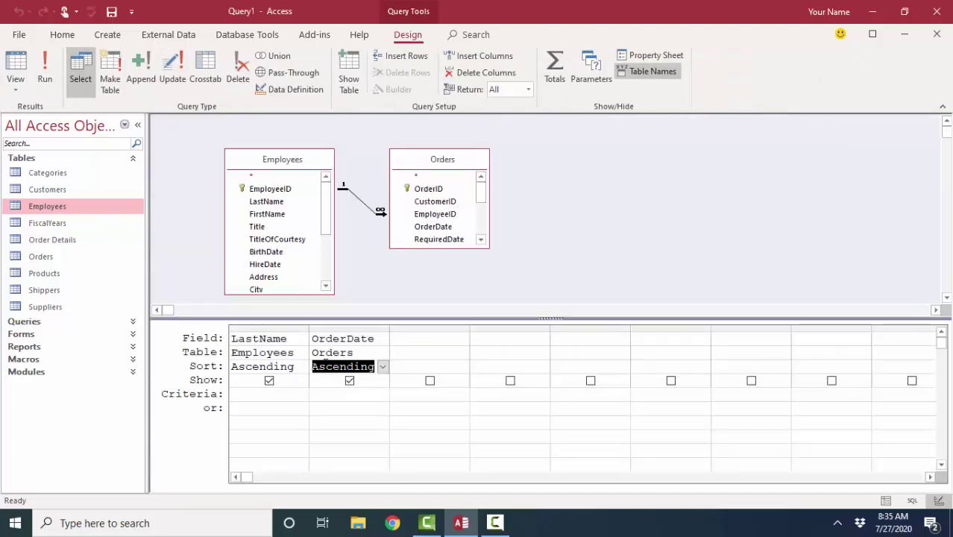
{"action": "left_click", "coordinate": [338, 393]}
{"action": "type", "text": "is null"}
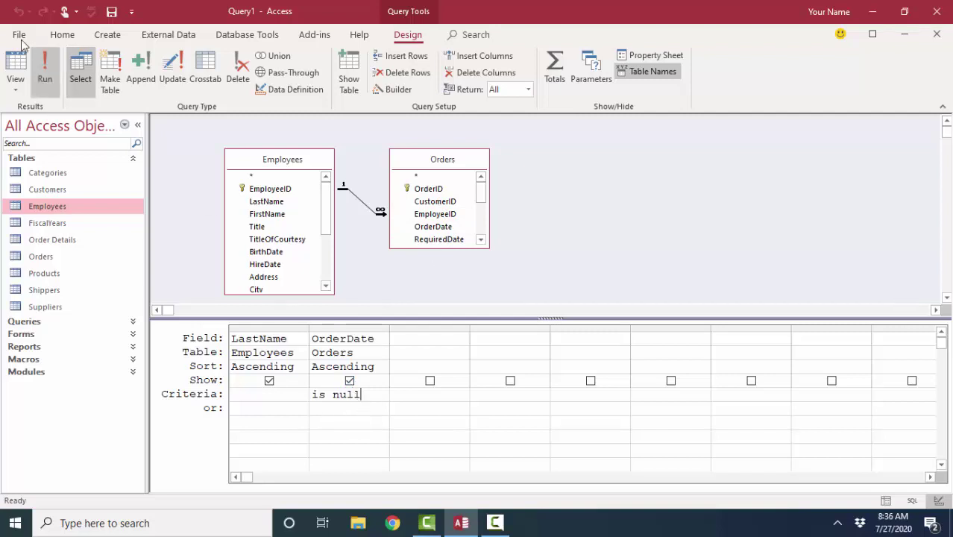
Check the single employee row without orders in Datasheet View, then go back to Design View
{"action": "left_click", "coordinate": [16, 65]}
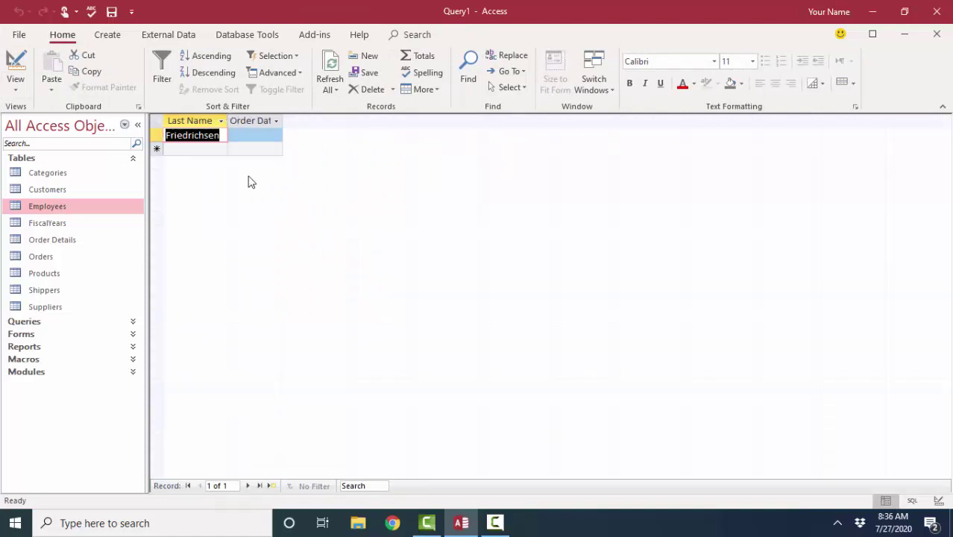
{"action": "left_click", "coordinate": [255, 150]}
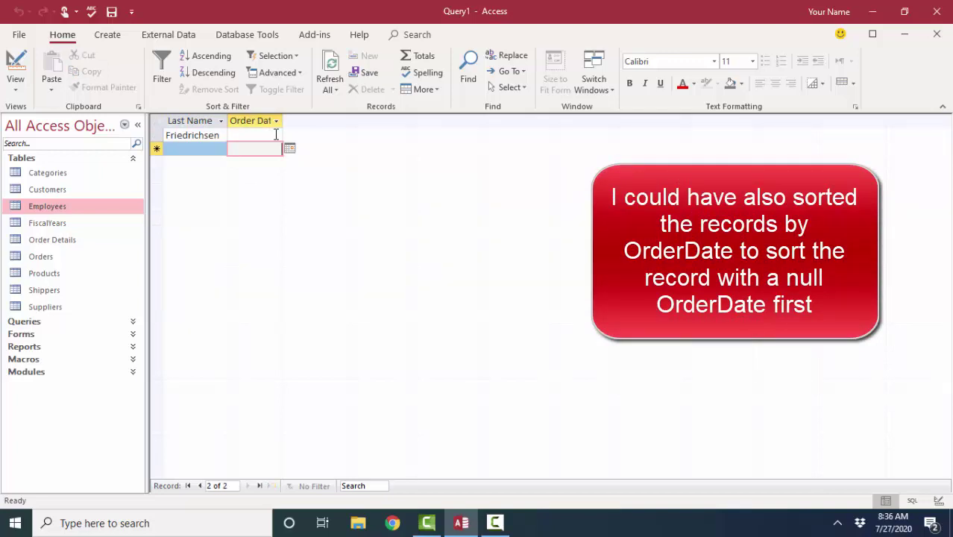
{"action": "left_click", "coordinate": [15, 67]}
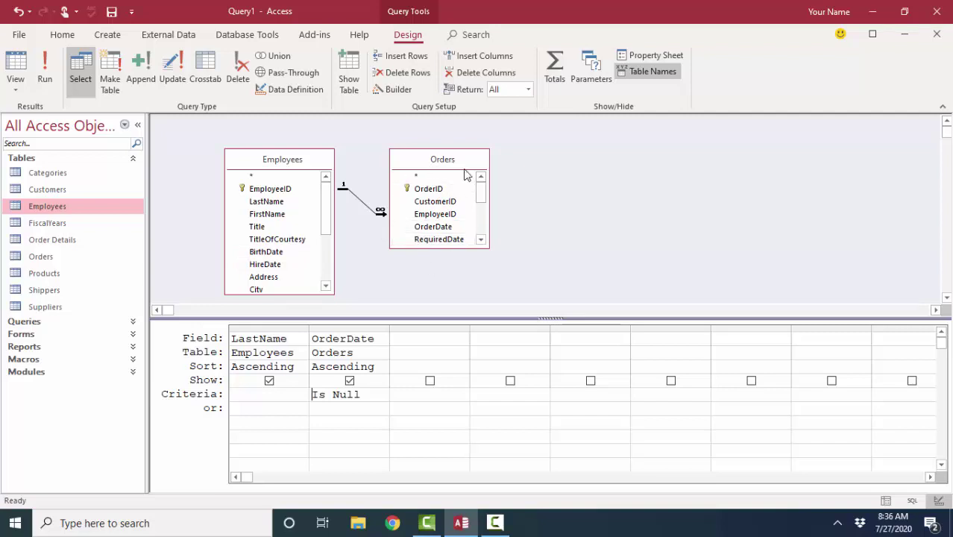
Remove the Is Null criterion and open the Employees–Orders Join Properties, moving it off the Orders table
{"action": "key", "text": "Escape"}
{"action": "double_click", "coordinate": [363, 208]}
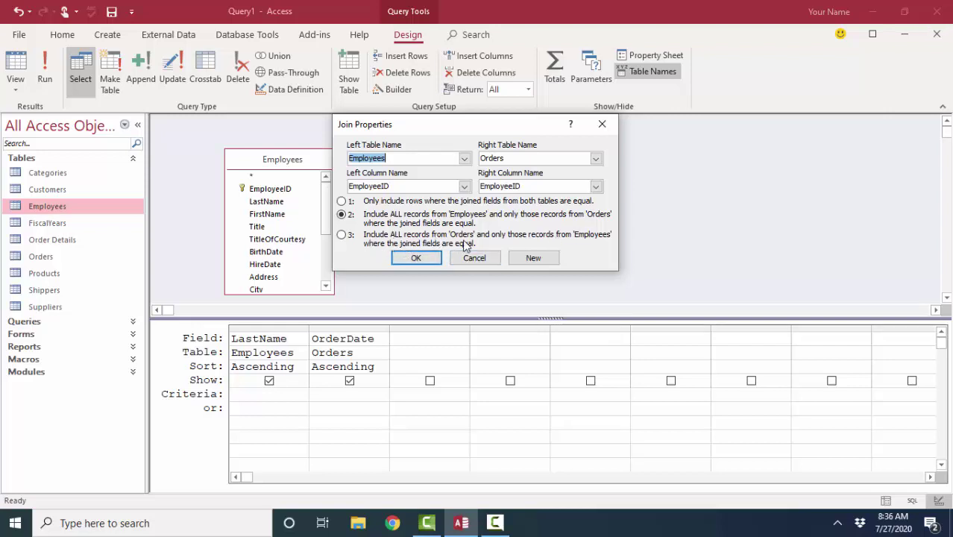
{"action": "left_click_drag", "start_coordinate": [510, 128], "coordinate": [723, 160]}
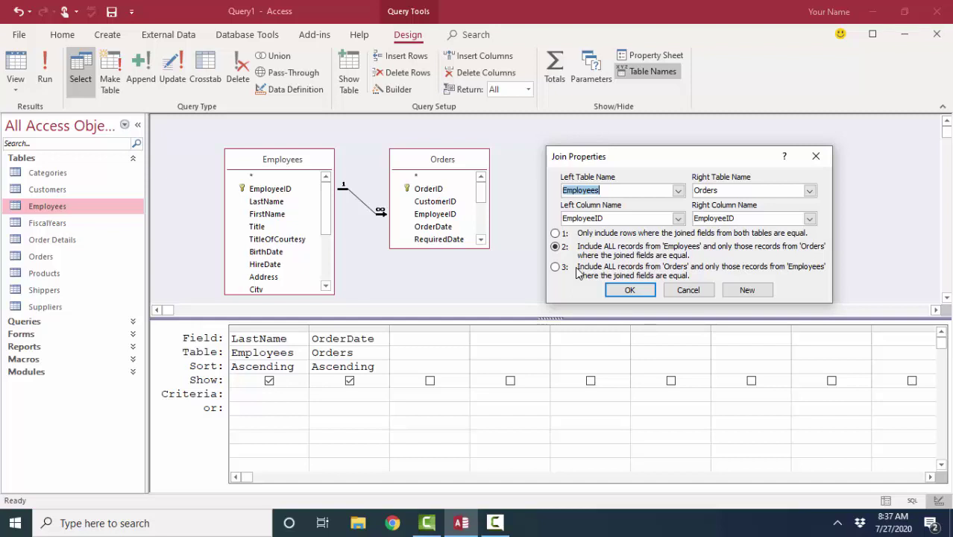
Apply the include-all-Orders join, confirm RIGHT JOIN in SQL View, and return to Design View
{"action": "left_click", "coordinate": [629, 290]}
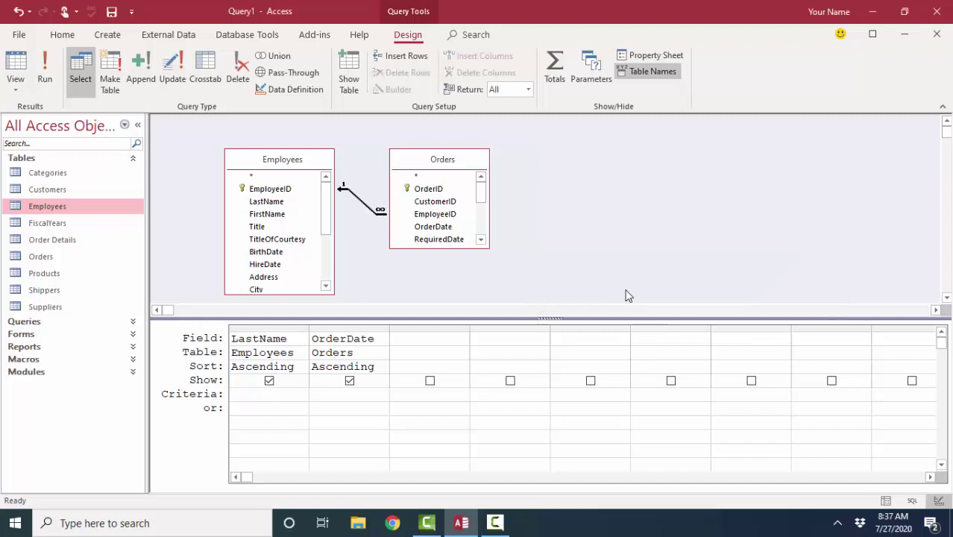
{"action": "left_click", "coordinate": [15, 79]}
{"action": "left_click", "coordinate": [34, 144]}
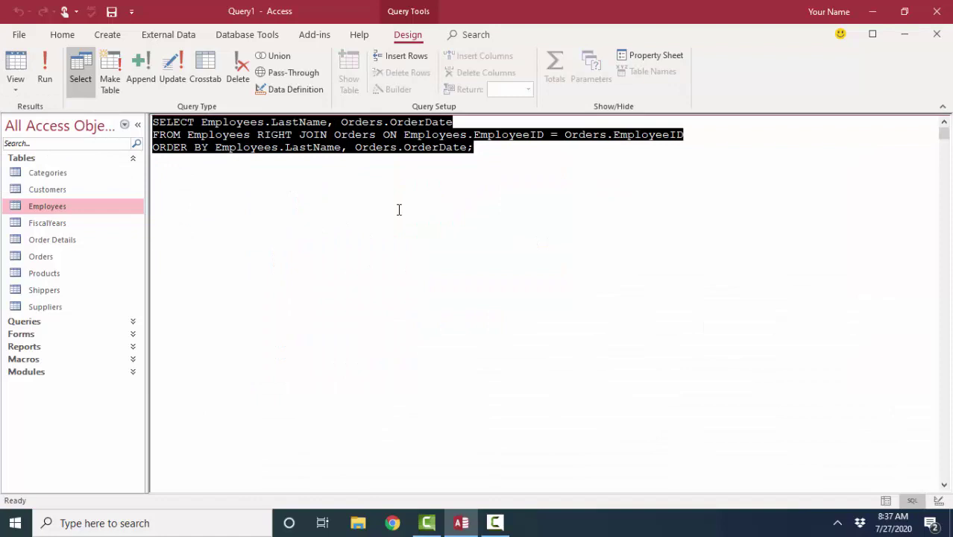
{"action": "left_click", "coordinate": [270, 135]}
{"action": "left_click_drag", "start_coordinate": [251, 134], "coordinate": [329, 135]}
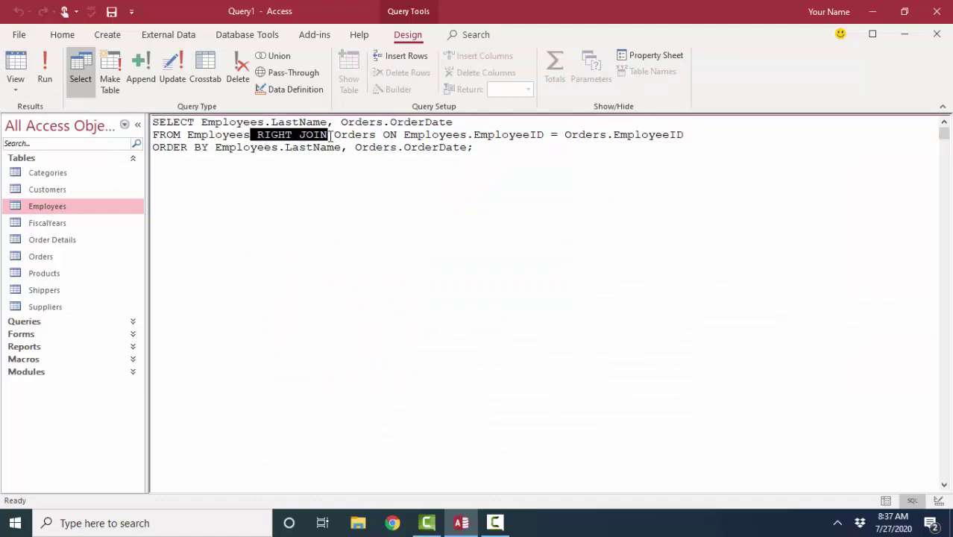
{"action": "left_click", "coordinate": [15, 82]}
{"action": "left_click", "coordinate": [33, 144]}
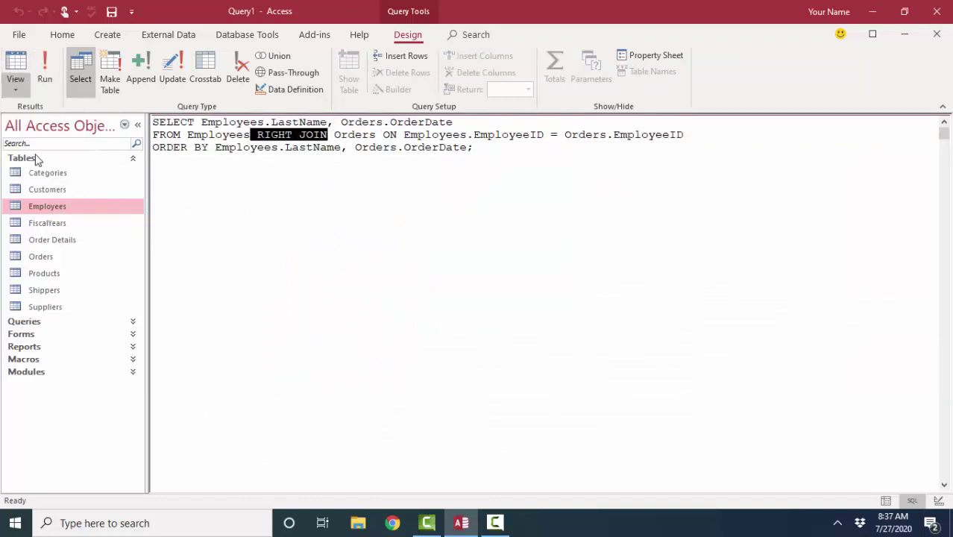
{"action": "left_click", "coordinate": [17, 89]}
{"action": "left_click", "coordinate": [33, 178]}
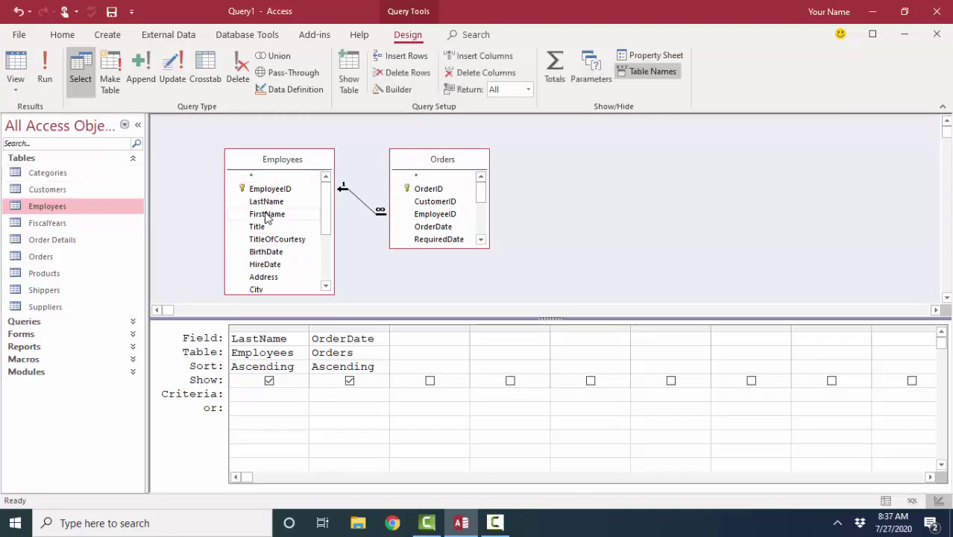
Change the Employees–Orders join to option 1, only rows matched in both tables
{"action": "double_click", "coordinate": [360, 204]}
{"action": "left_click", "coordinate": [341, 202]}
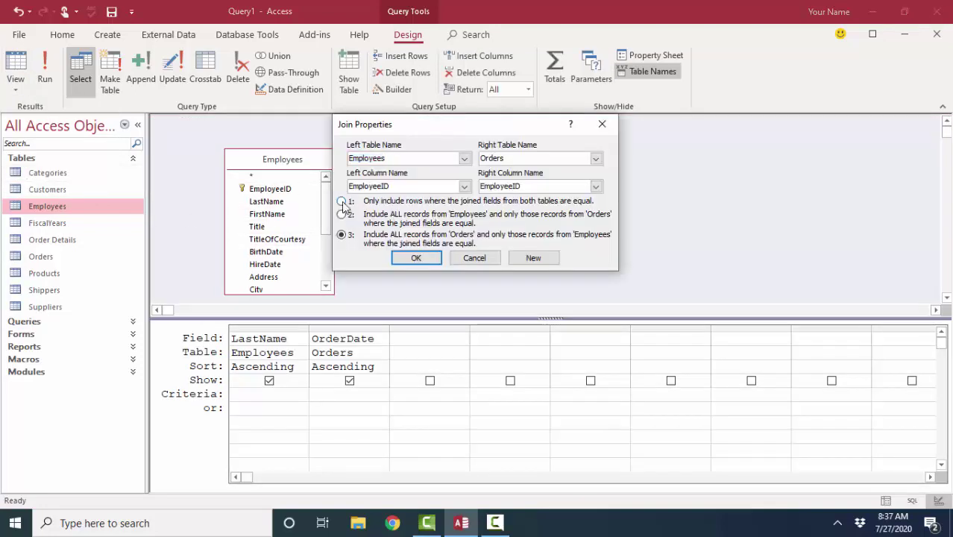
{"action": "left_click", "coordinate": [416, 258]}
Verify INNER JOIN in SQL View, then point out the linked EmployeeID fields in Design View
{"action": "left_click", "coordinate": [15, 83]}
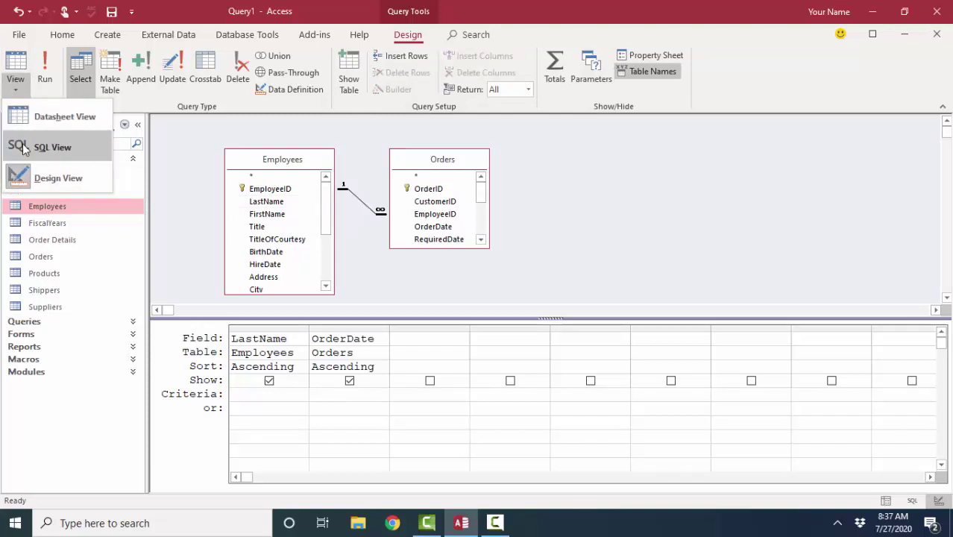
{"action": "left_click", "coordinate": [24, 148]}
{"action": "left_click", "coordinate": [248, 170]}
{"action": "left_click_drag", "start_coordinate": [257, 134], "coordinate": [328, 135]}
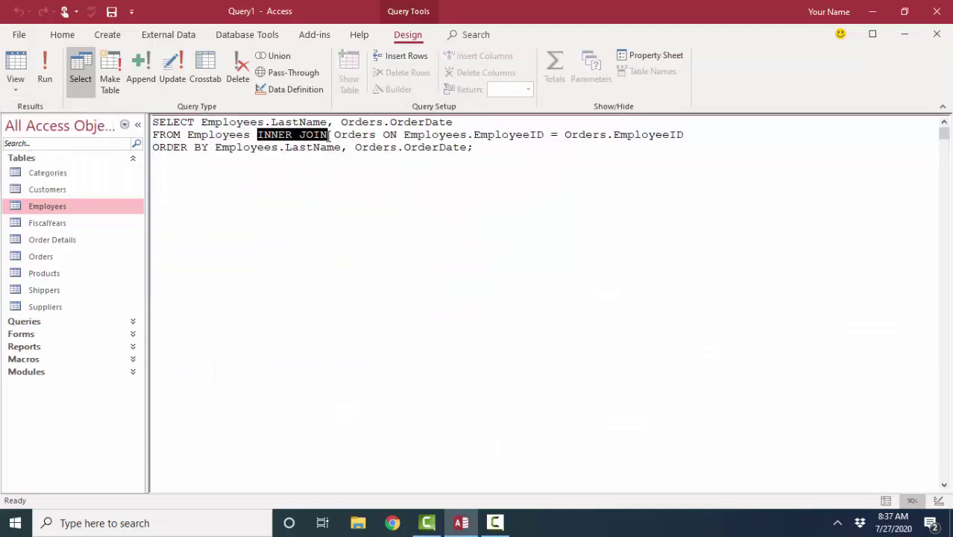
{"action": "left_click", "coordinate": [16, 82]}
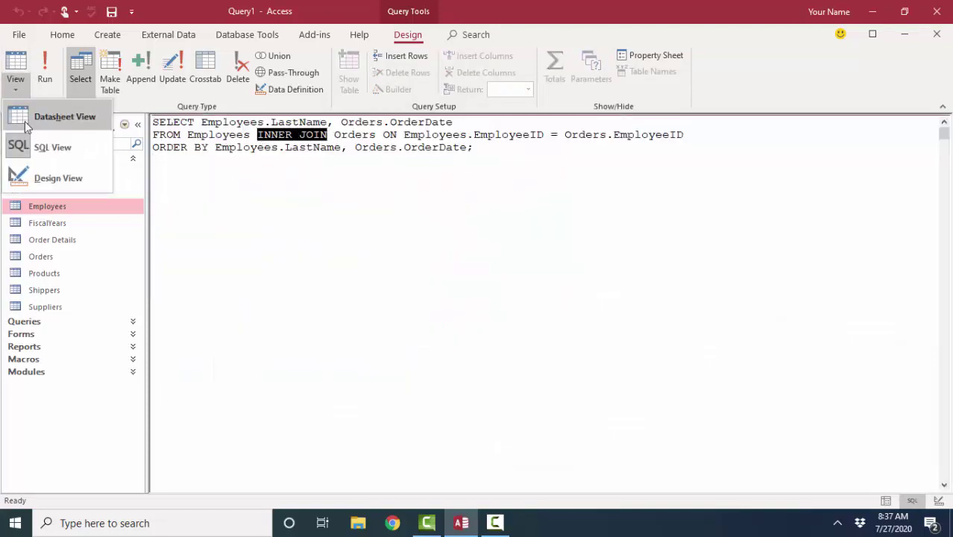
{"action": "left_click", "coordinate": [44, 177]}
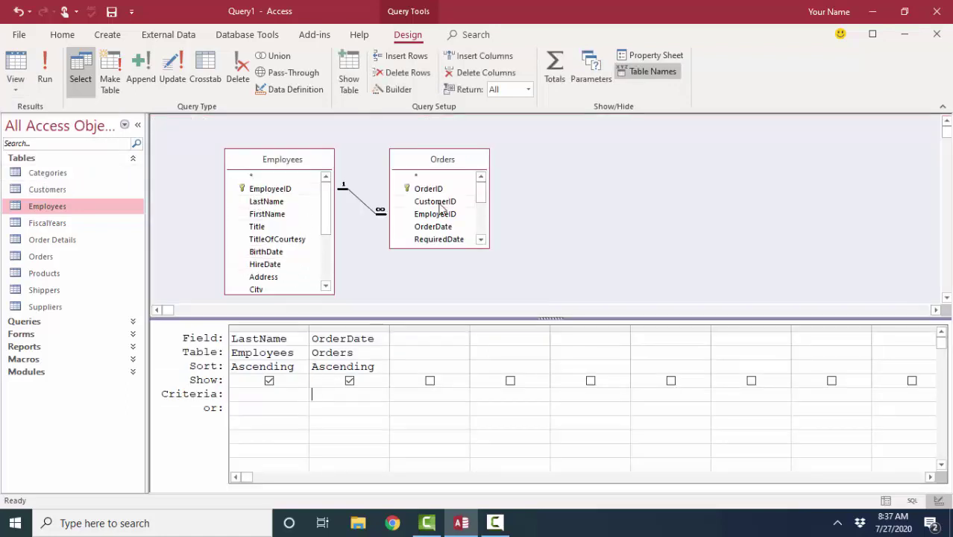
{"action": "left_click", "coordinate": [273, 188]}
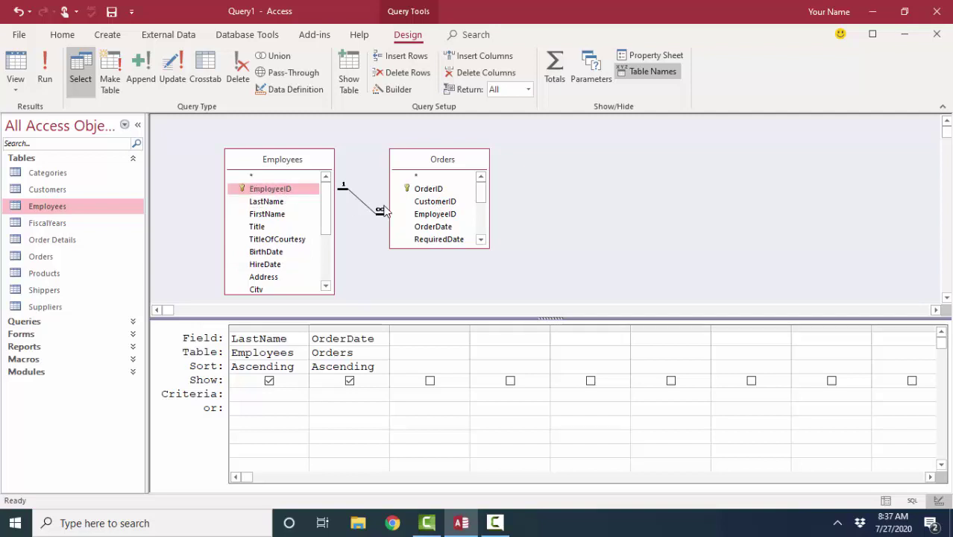
{"action": "left_click", "coordinate": [427, 214]}
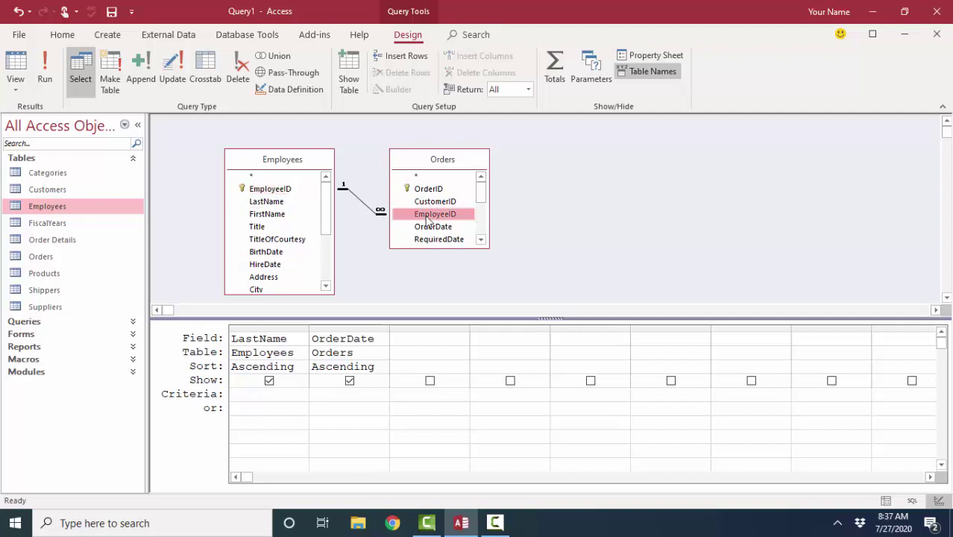